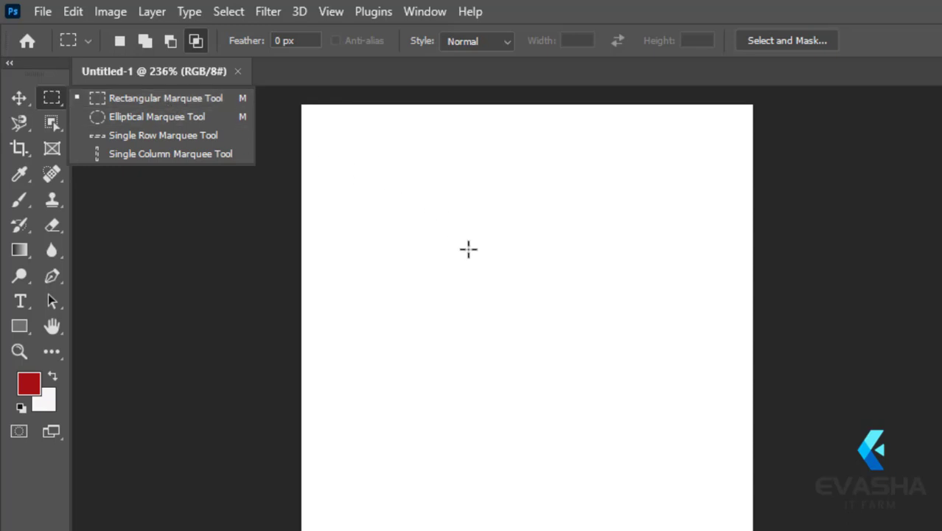
Draw a rectangular selection in the upper part of the blank canvas with the Rectangular Marquee Tool.
left_click(469, 249)
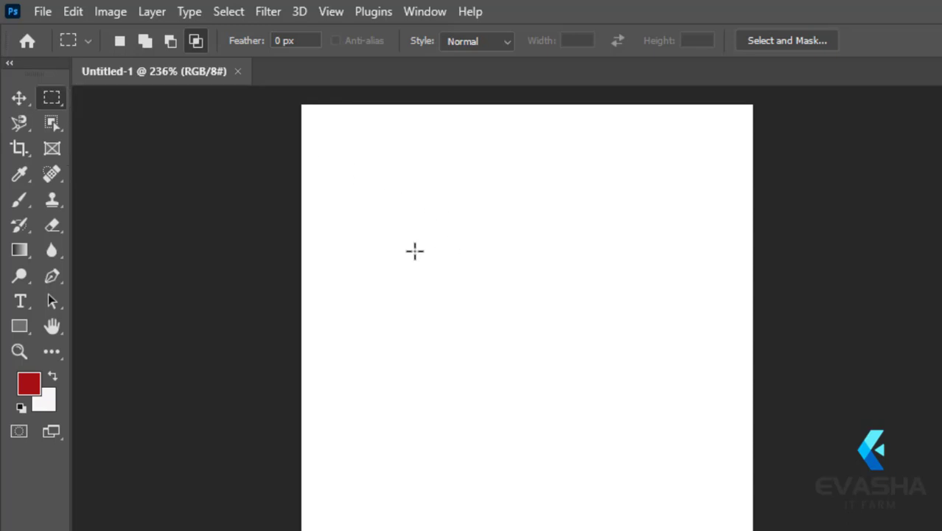
right_click(59, 101)
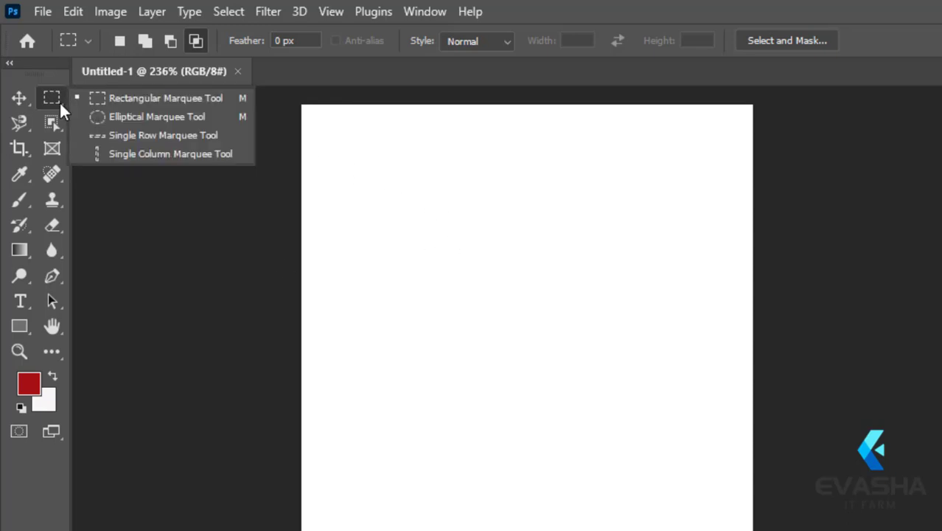
left_click(122, 101)
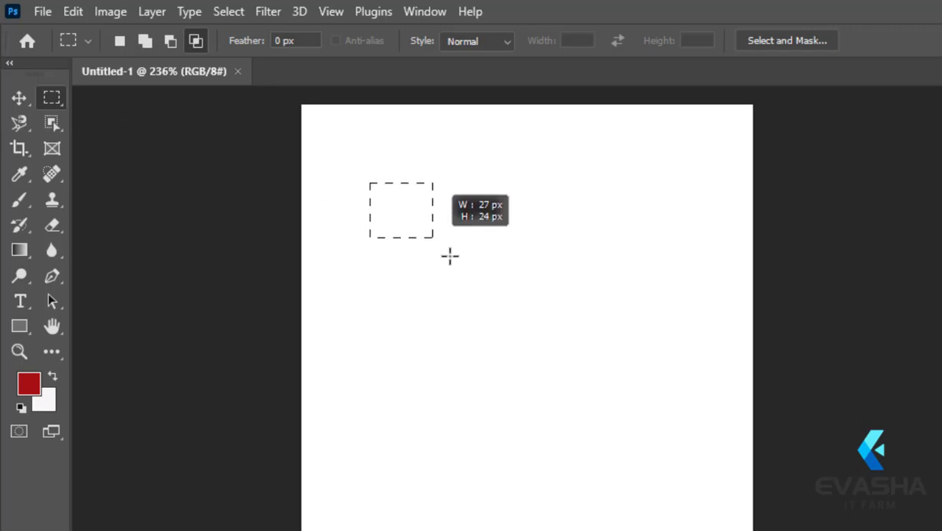
left_click_drag(542, 361, 603, 407)
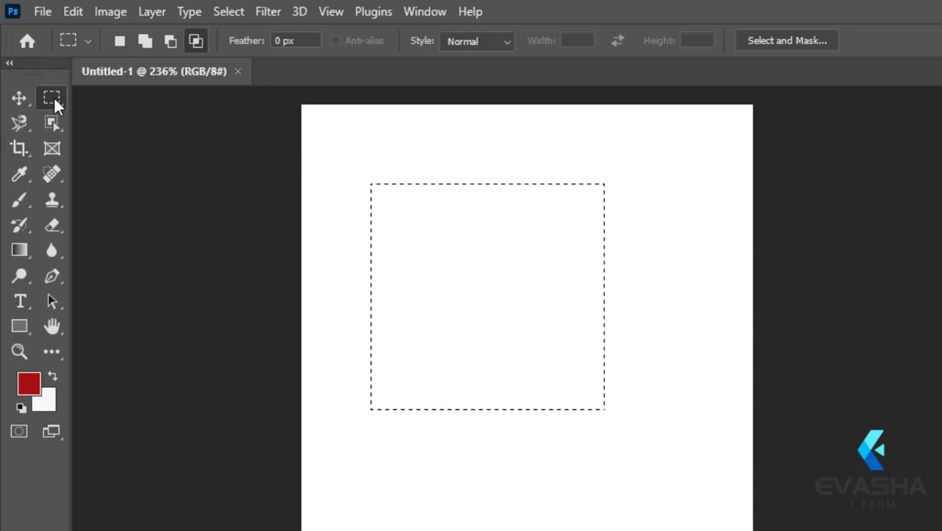
Switch briefly to the Move tool and back to the Rectangular Marquee Tool, and clear the selection.
left_click(12, 98)
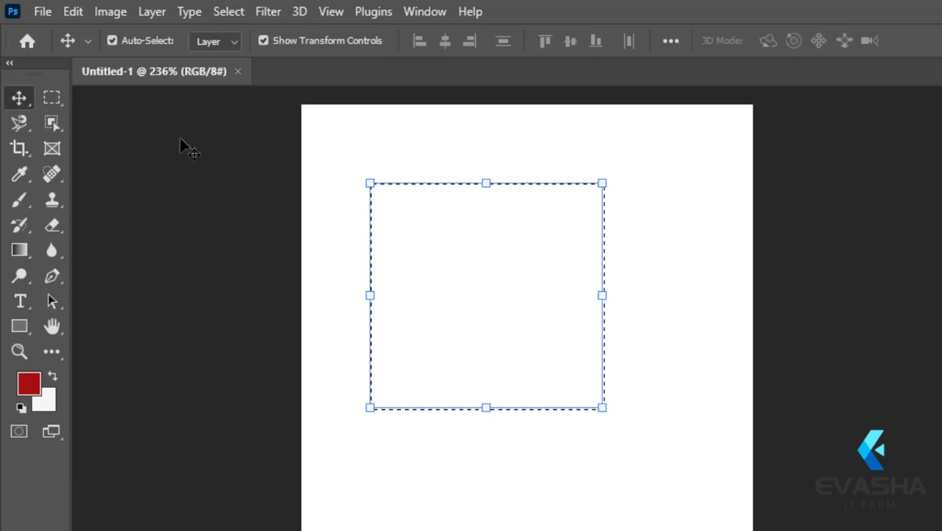
left_click(53, 99)
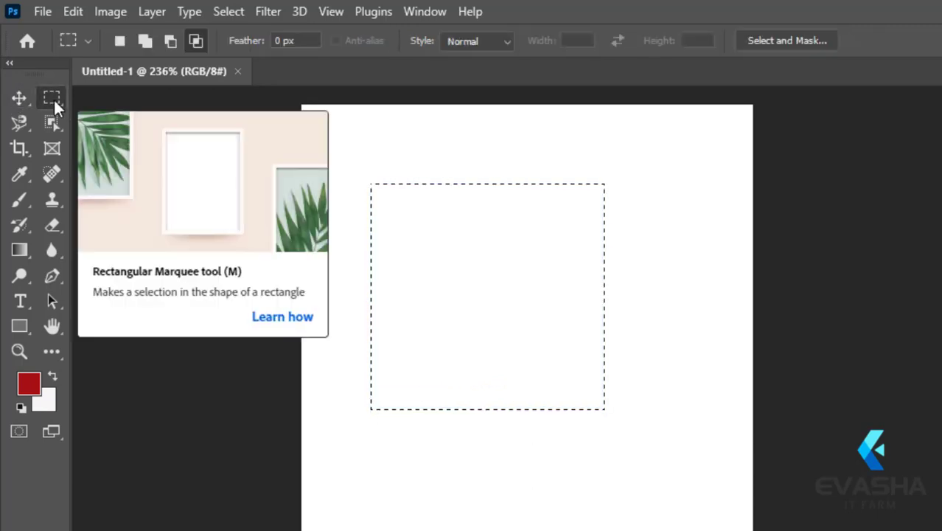
key("ctrl+d")
Draw a square marquee selection of about 110 by 110 px on the canvas, and test clearing and restoring it.
right_click(55, 96)
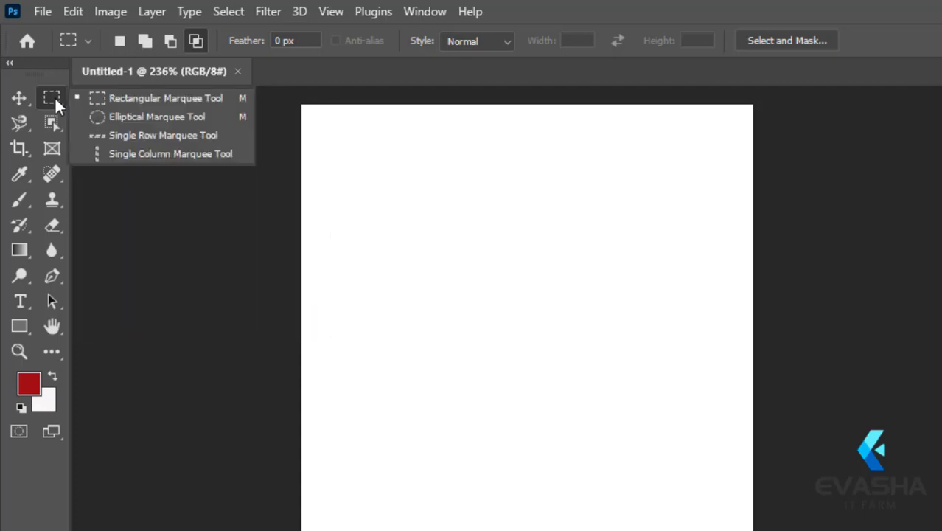
left_click(115, 95)
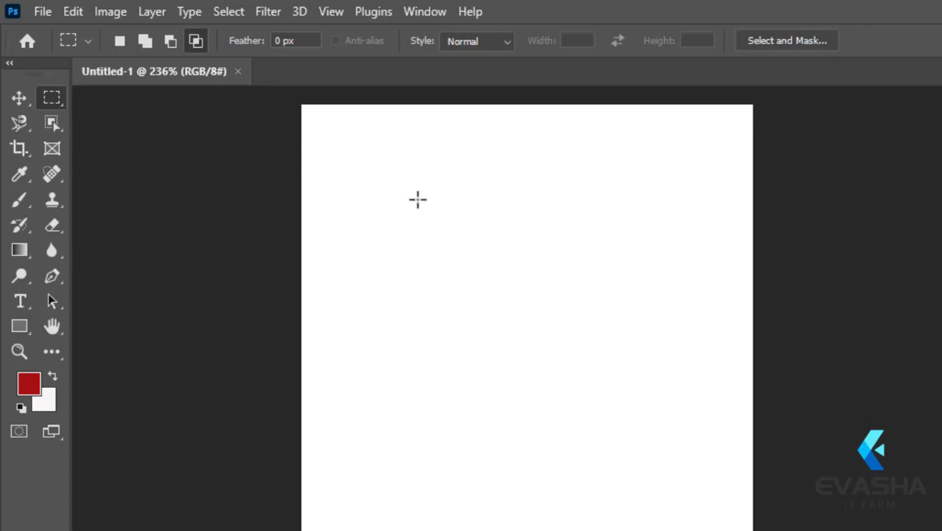
left_click_drag(399, 167, 650, 418)
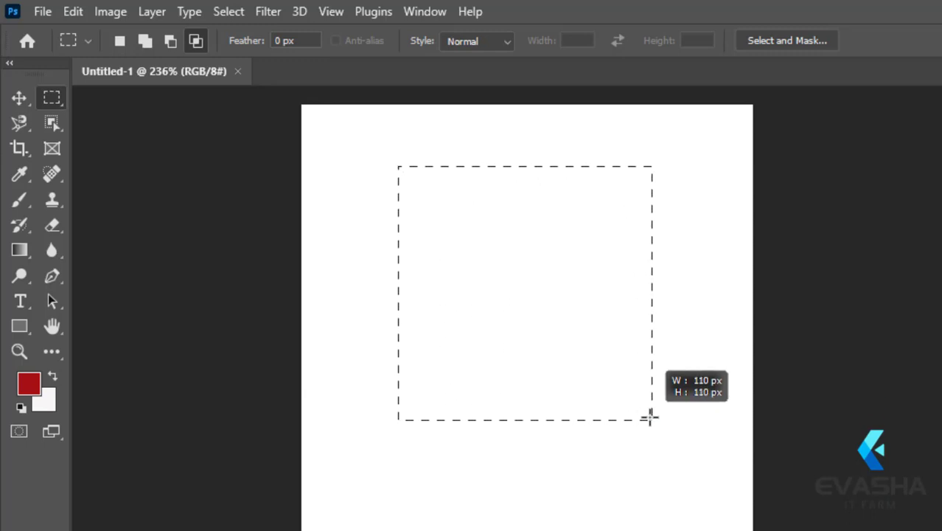
left_click_drag(650, 418, 650, 418)
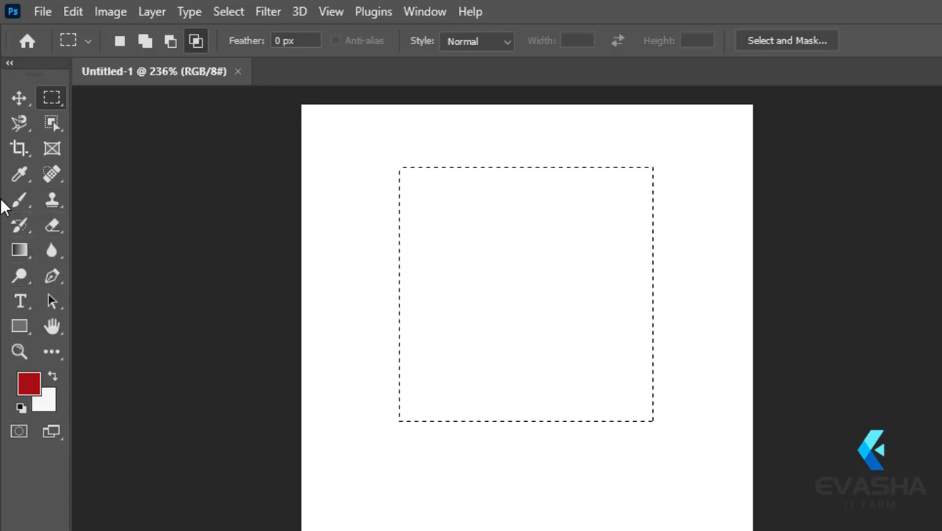
key("ctrl+d")
key("ctrl+z")
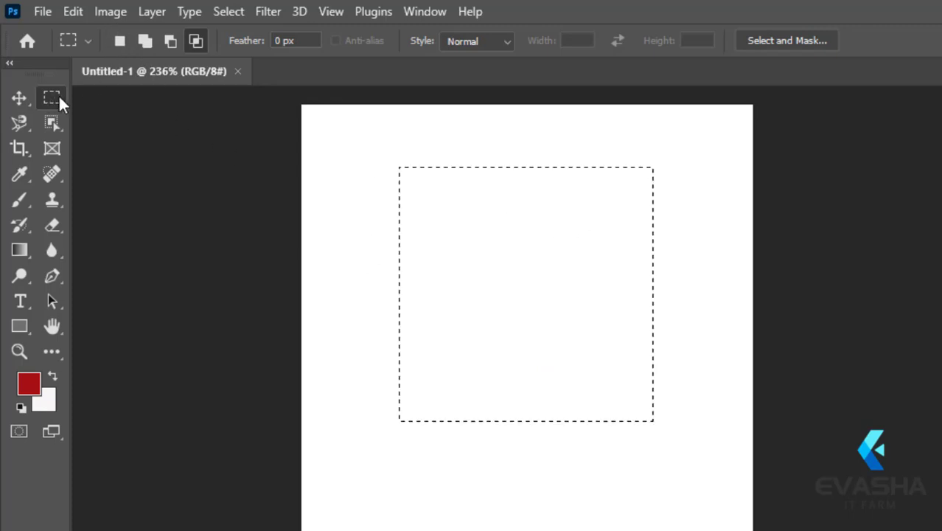
Shrink the square selection by intersecting it with a slightly smaller rectangle drawn inside it.
right_click(62, 90)
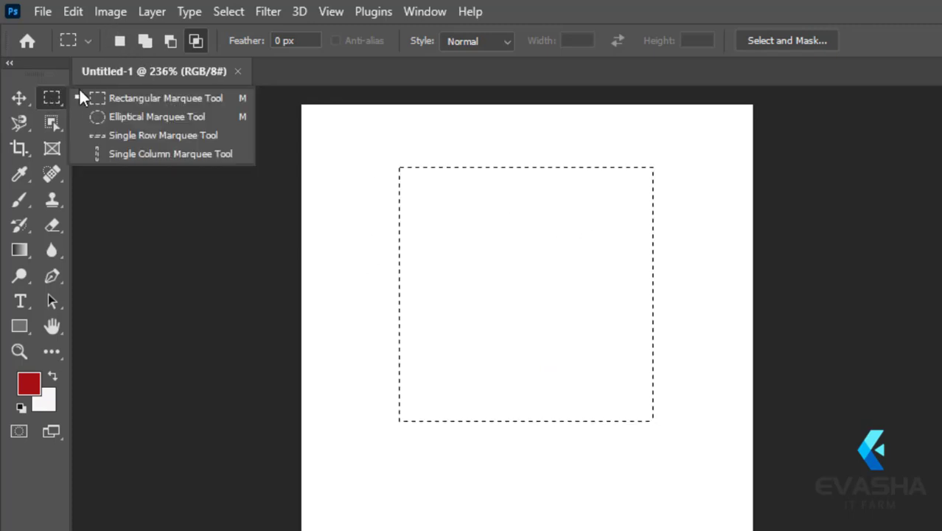
left_click(110, 98)
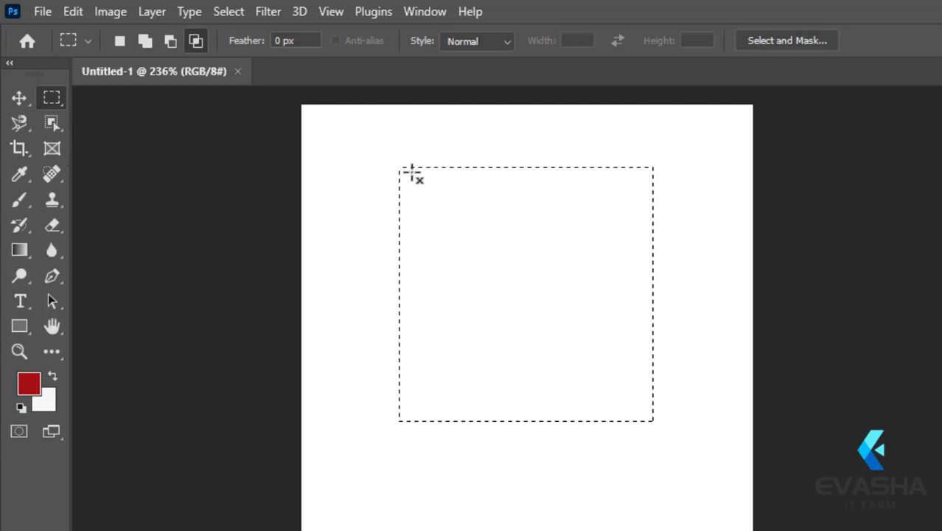
left_click_drag(407, 171, 625, 405)
Try to intersect the selection with a non-overlapping rectangle of about 21 by 95 px, and dismiss the warning with "Don't show again".
left_click_drag(657, 270, 705, 491)
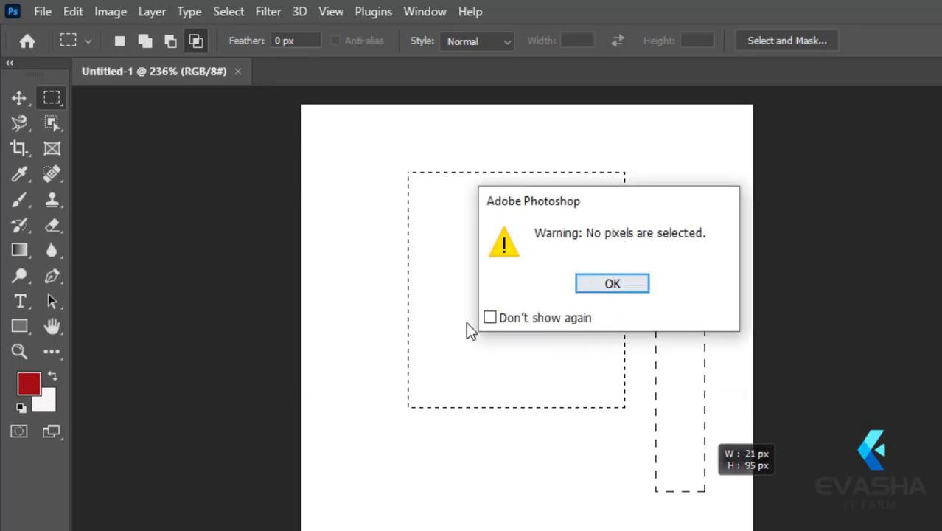
left_click(490, 317)
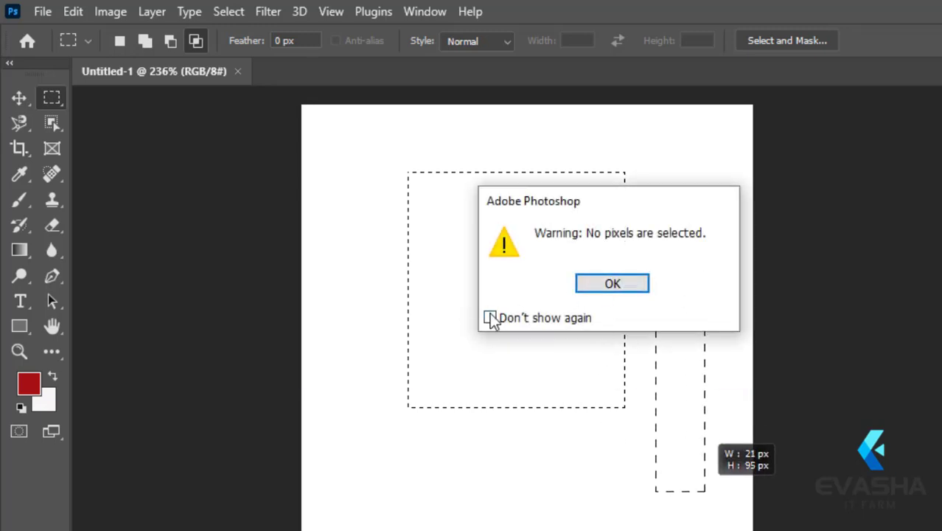
left_click(601, 284)
Draw a rectangular selection in the upper half of the canvas and add three more separate rectangles to it.
left_click_drag(397, 190, 512, 310)
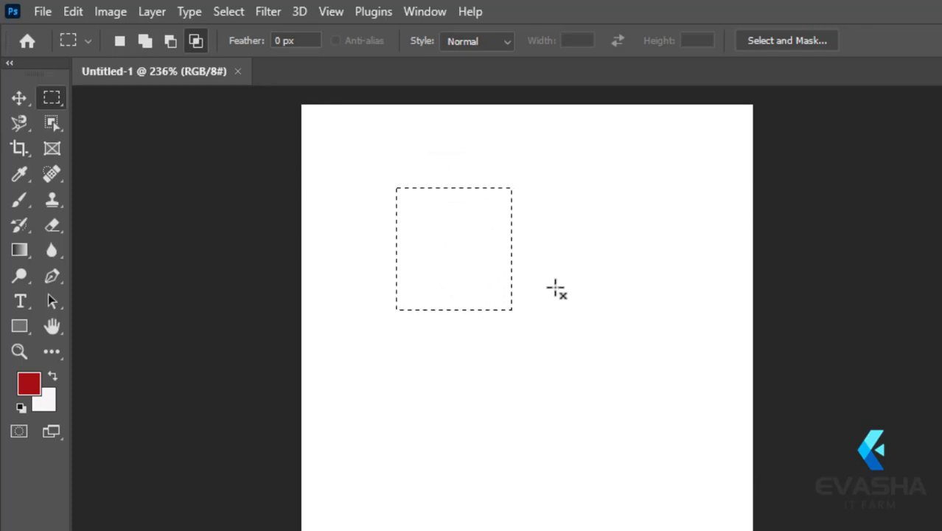
left_click(143, 43)
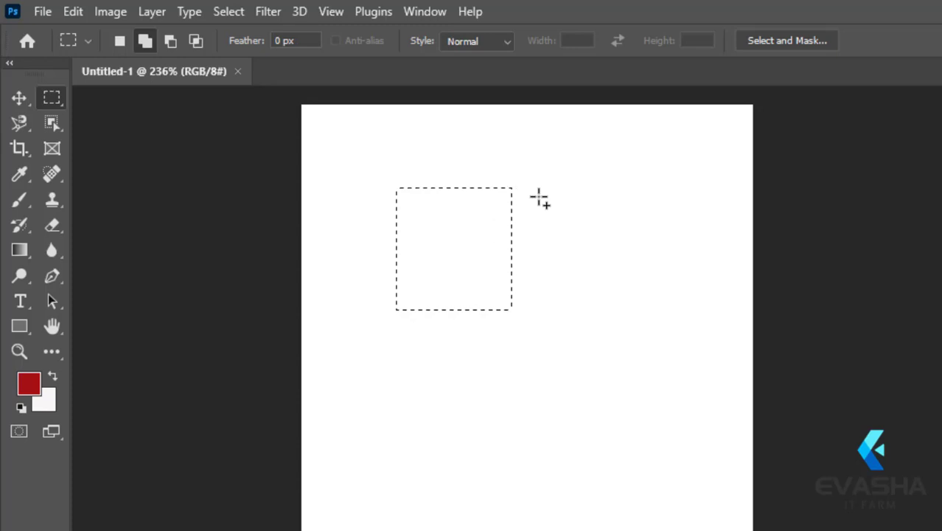
left_click_drag(524, 185, 662, 330)
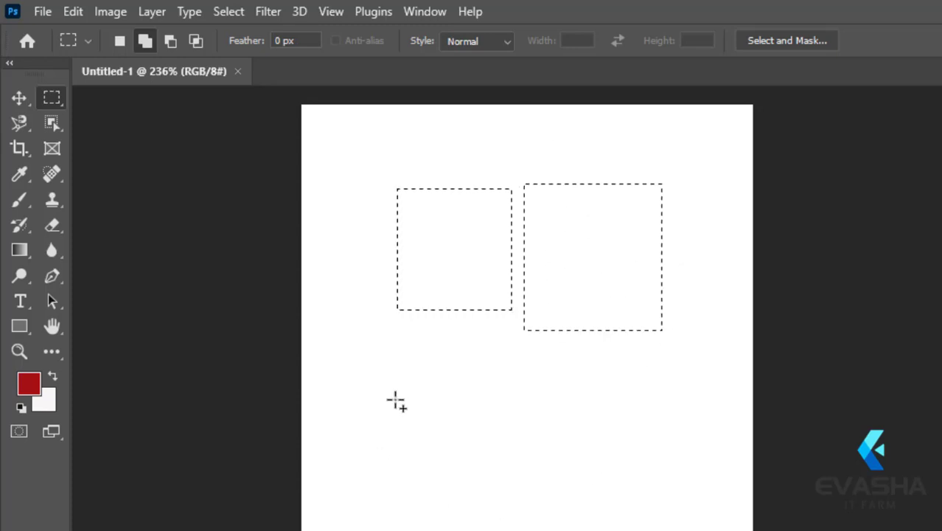
left_click_drag(395, 394, 539, 509)
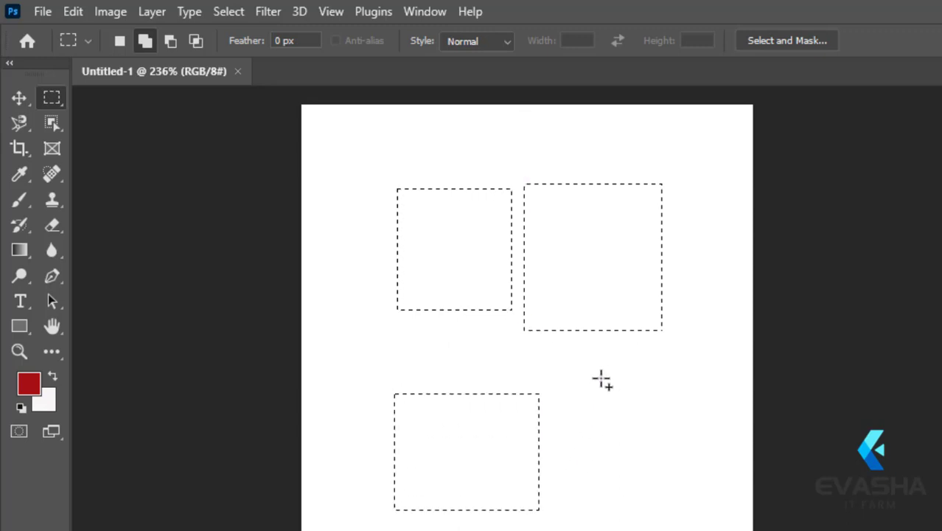
left_click_drag(589, 383, 690, 529)
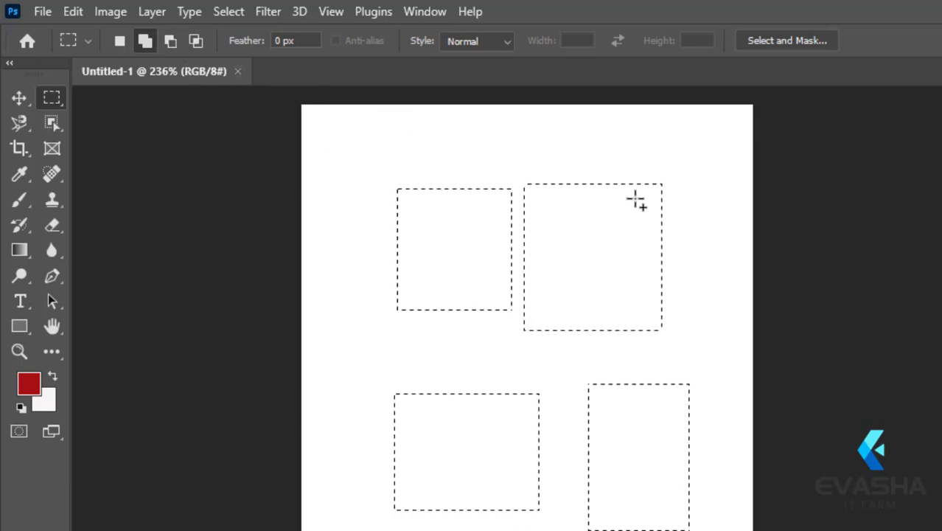
Subtract the top-right corner from the second rectangle, and intersect the selection so only the two lower rectangles are kept.
left_click(174, 41)
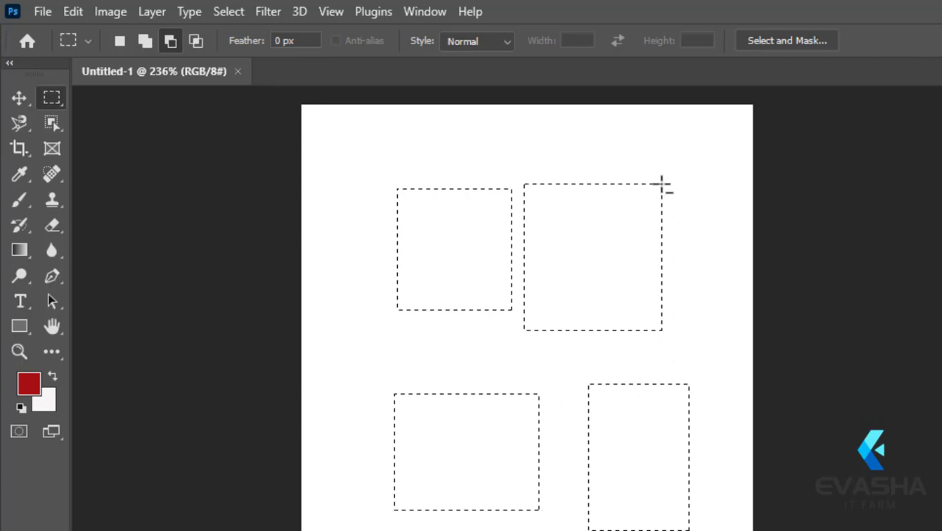
left_click_drag(659, 188, 645, 205)
left_click(202, 40)
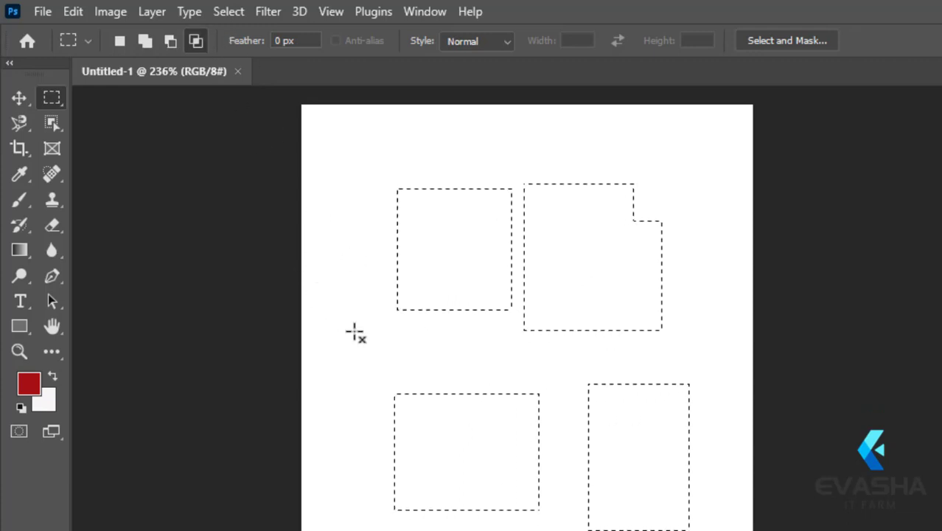
left_click_drag(387, 353, 710, 530)
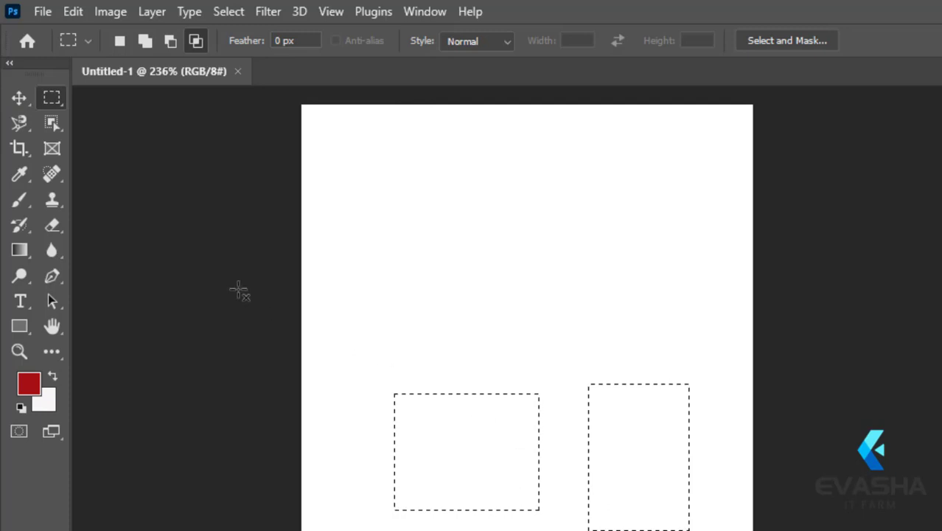
Replace the selection with a nearly round ellipse in the upper canvas using the Elliptical Marquee Tool.
right_click(51, 94)
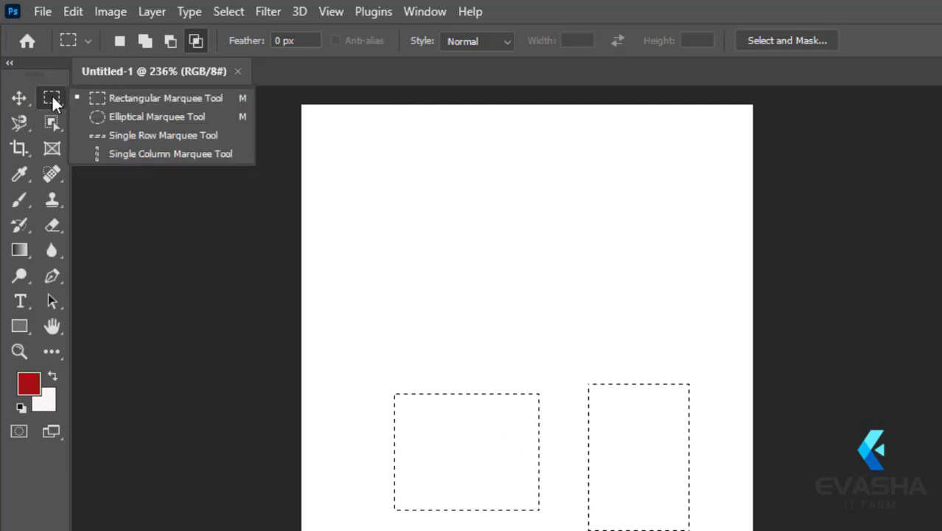
left_click(116, 115)
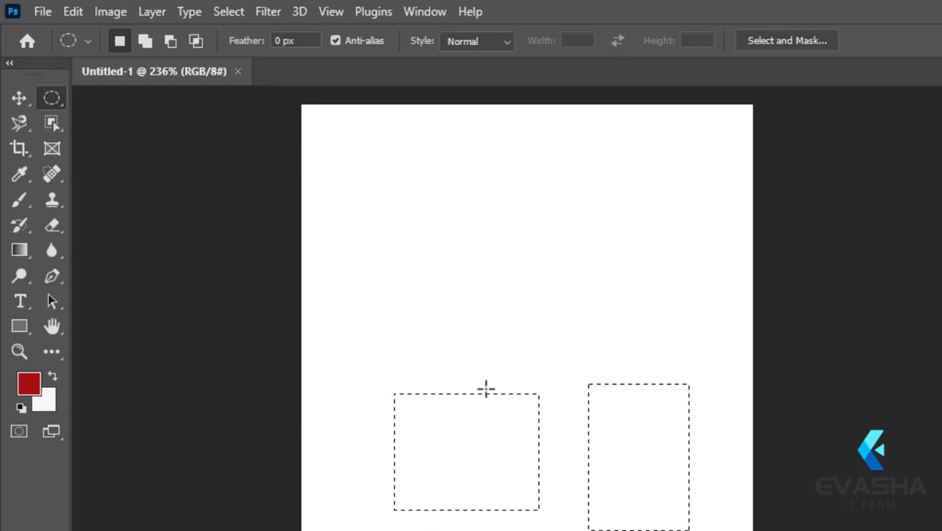
left_click_drag(407, 199, 568, 341)
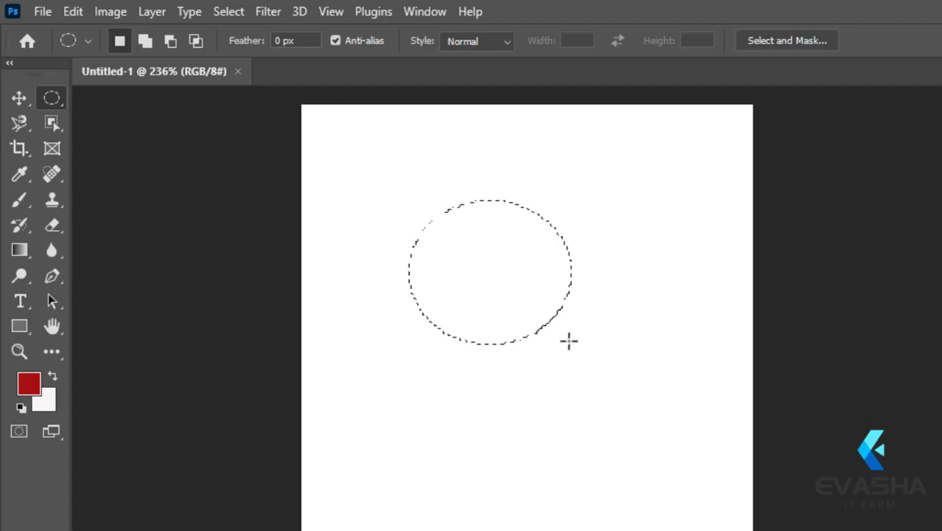
Draw a tall, narrow elliptical selection near the canvas's right edge in place of the round one, and clear it.
left_click(616, 254)
left_click_drag(615, 195, 686, 354)
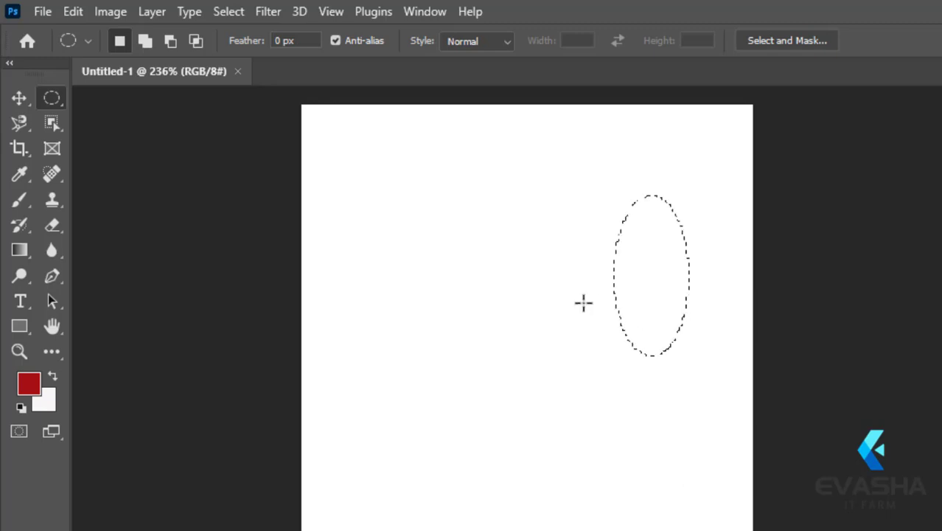
left_click(595, 261)
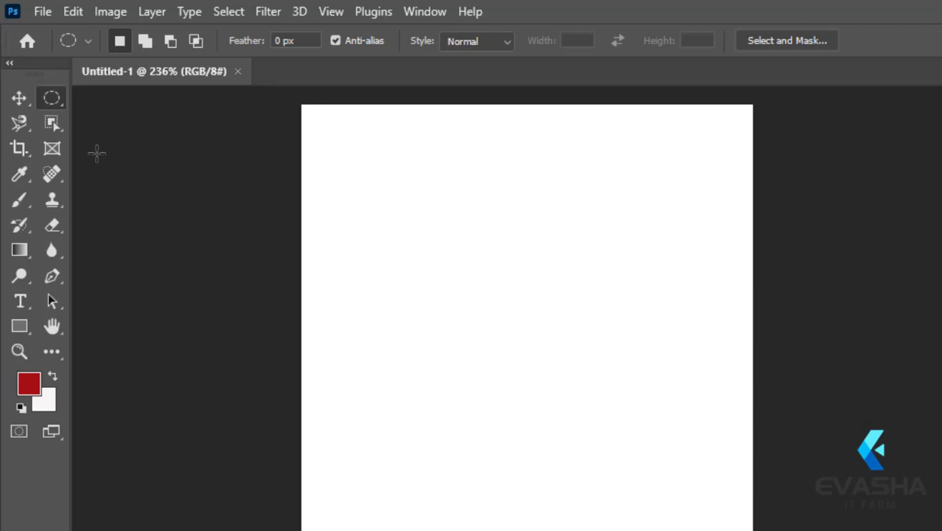
Open the image named PNG from the PICTURE folder on Local Disk (D:).
left_click(41, 11)
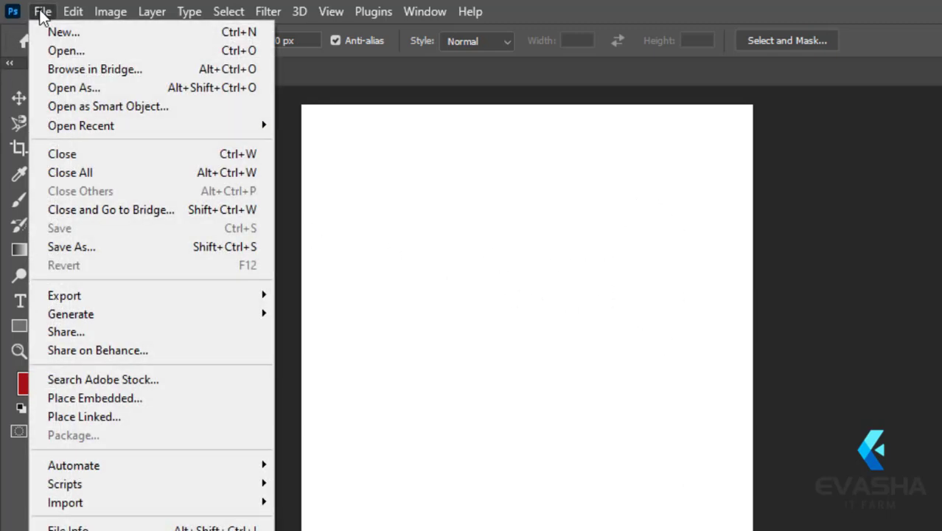
left_click(53, 51)
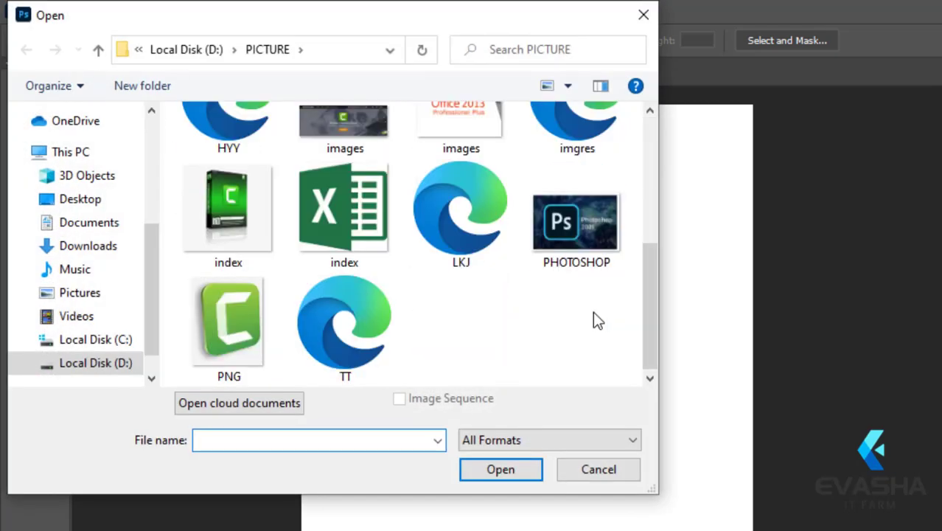
scroll(594, 319, "up", 1)
scroll(594, 319, "down", 1)
left_click(218, 328)
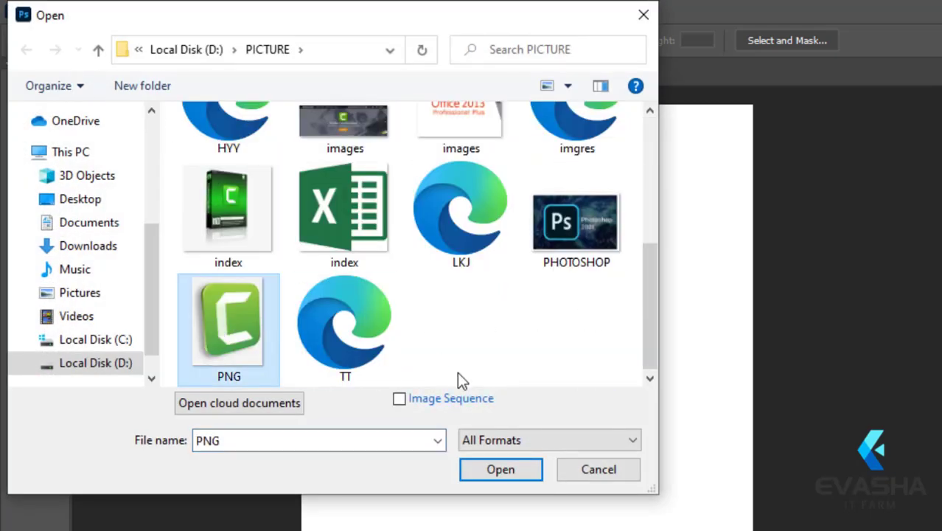
left_click(497, 475)
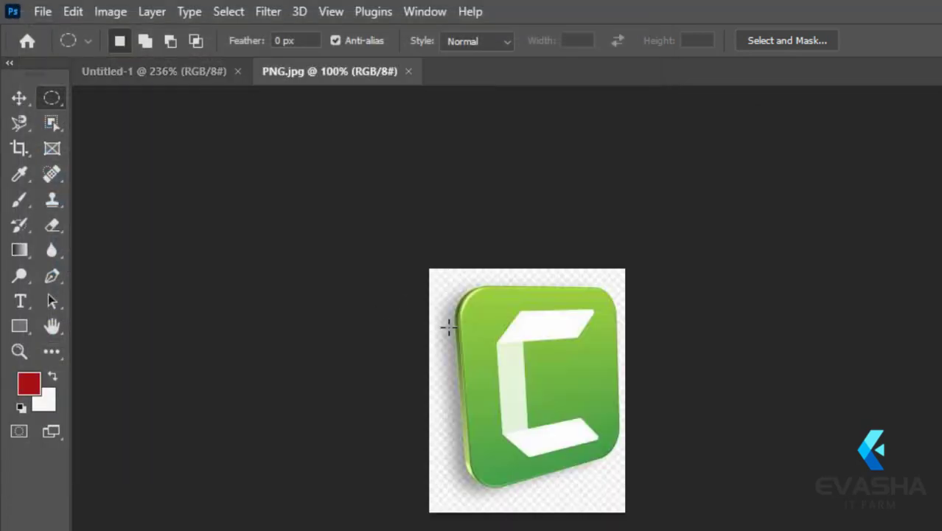
Select all of the PNG.jpg image with the Rectangular Marquee Tool and copy it into the Untitled-1 document.
right_click(49, 97)
left_click(82, 97)
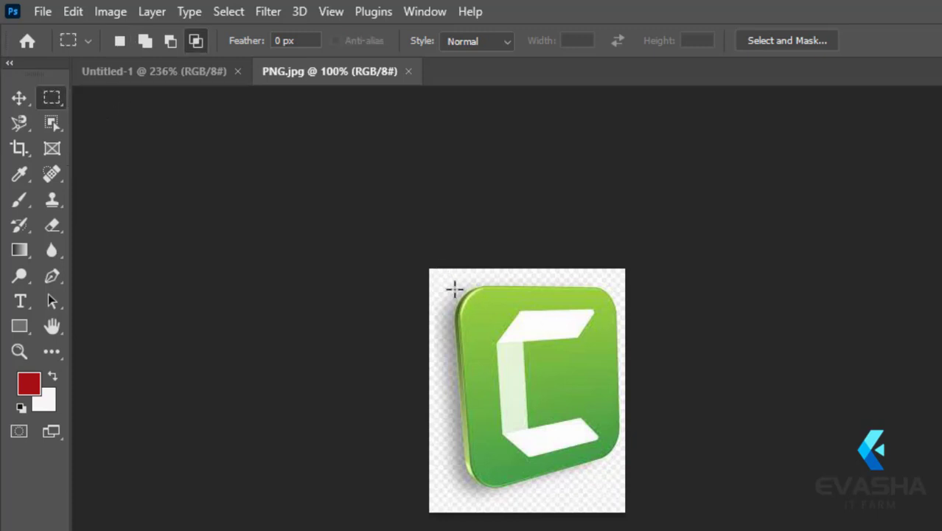
left_click_drag(430, 270, 625, 516)
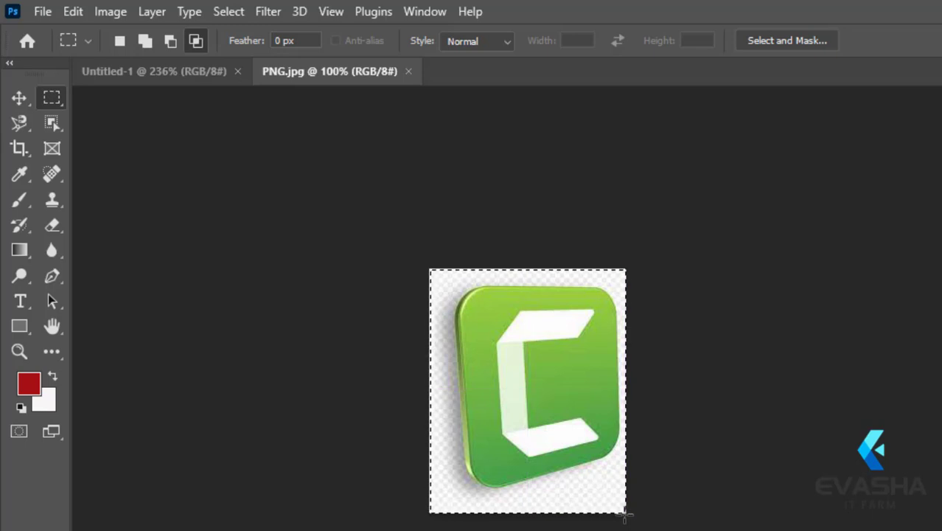
left_click(181, 68)
key("ctrl+v")
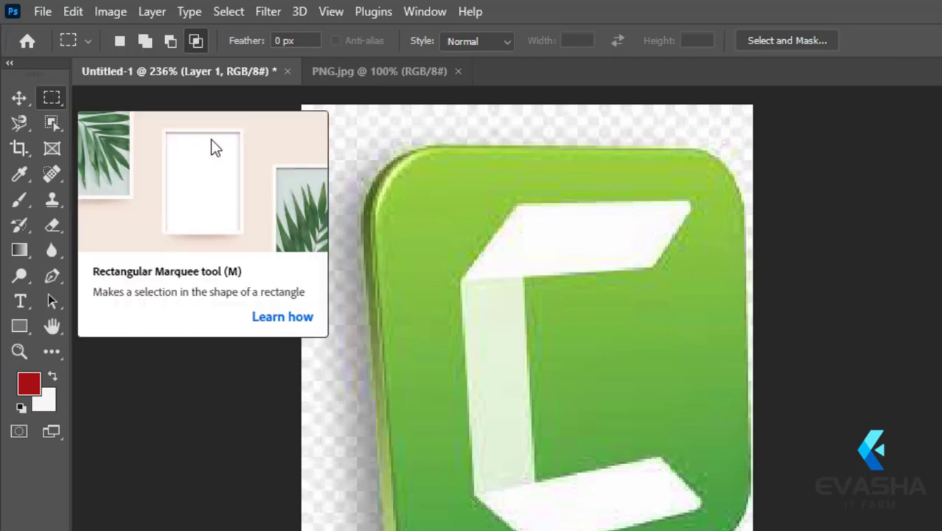
Draw elliptical selections over the upper white bar of the logo with the Elliptical Marquee Tool.
right_click(57, 97)
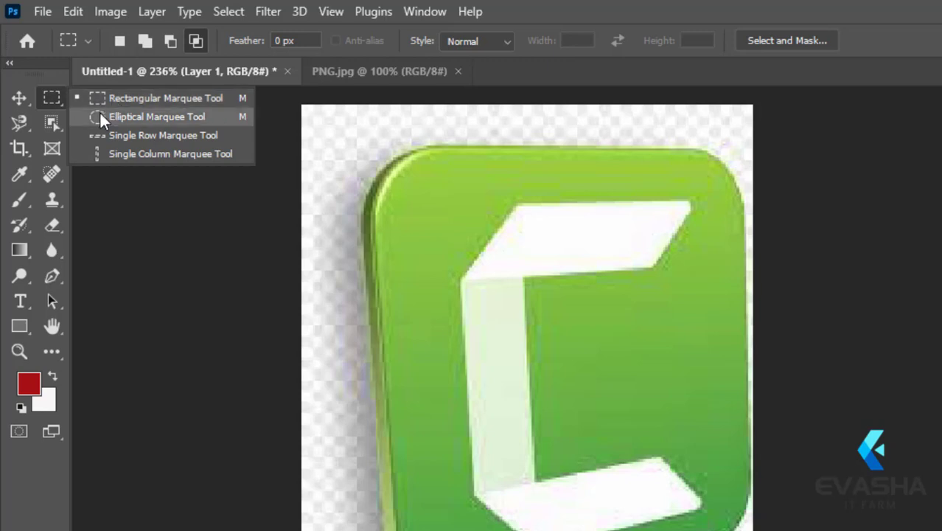
left_click(101, 115)
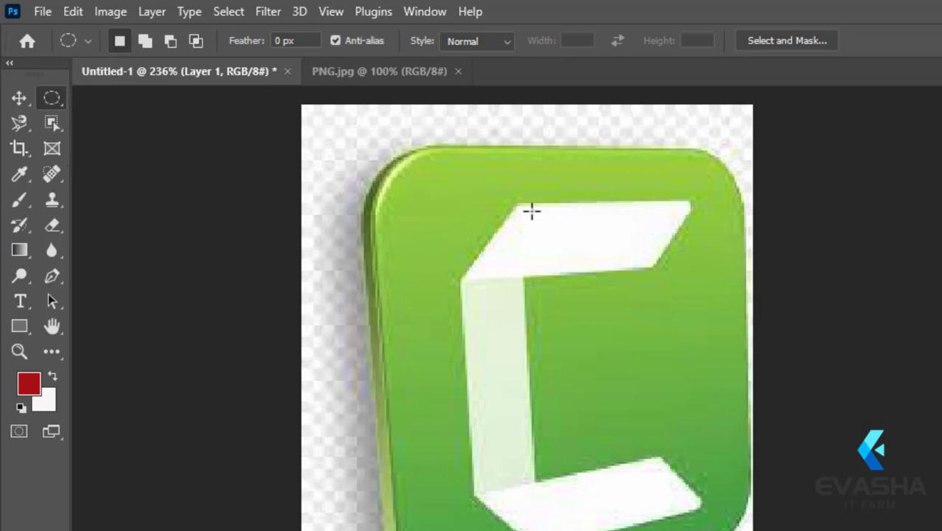
left_click_drag(538, 214, 631, 262)
left_click(18, 100)
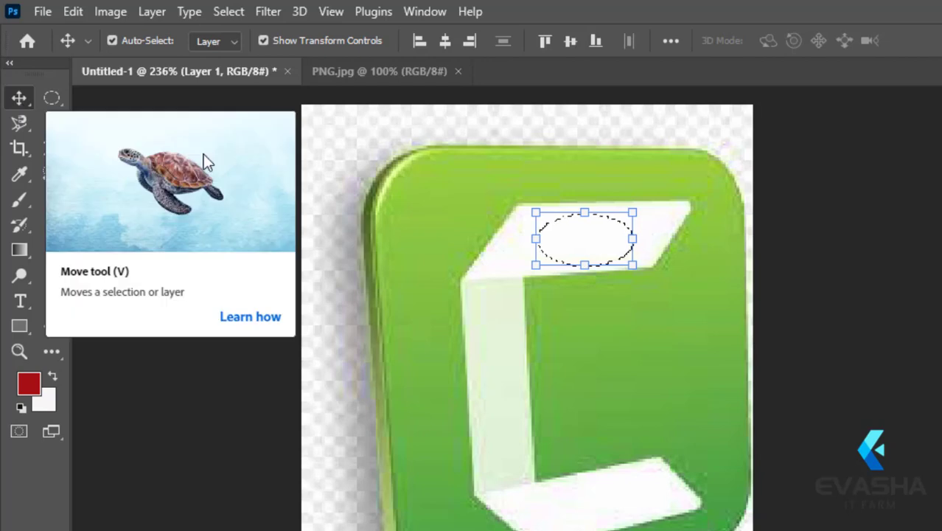
key("m")
key("ctrl+x")
left_click(640, 280)
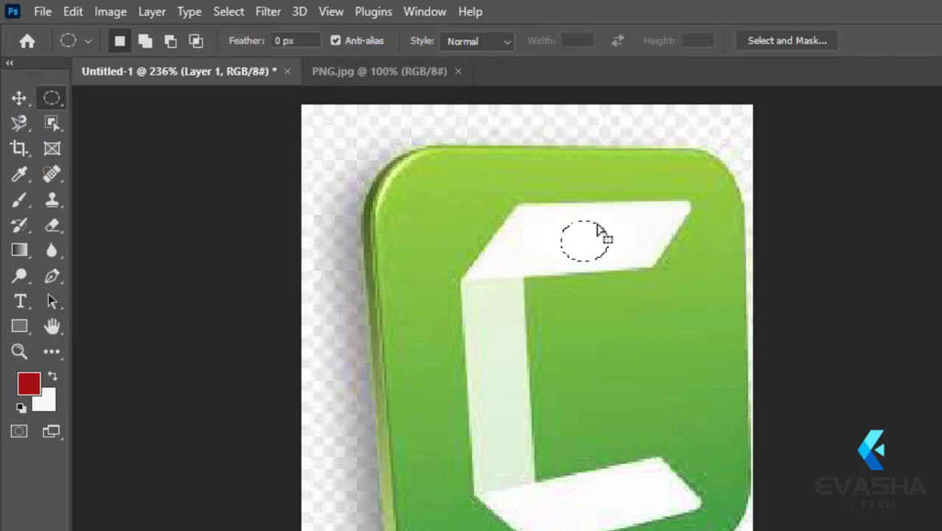
Replace the ellipse with tall, narrow elliptical selections on the green area beside the white C.
left_click(500, 230)
left_click_drag(483, 223, 627, 340)
left_click_drag(410, 299, 452, 414)
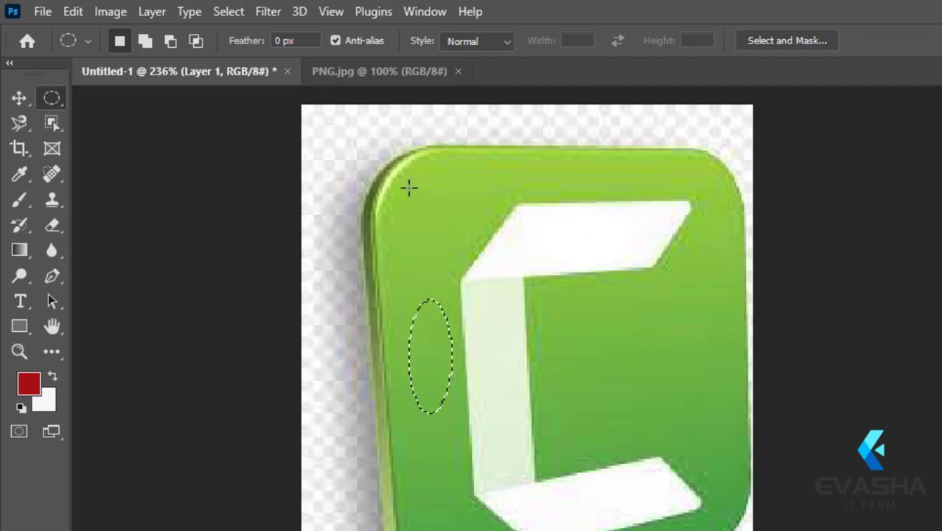
left_click_drag(407, 188, 436, 257)
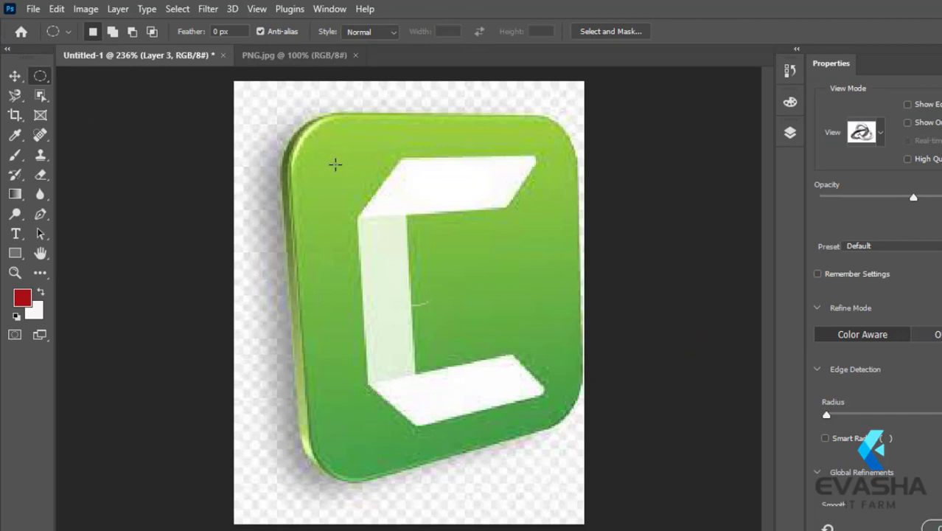
left_click(13, 97)
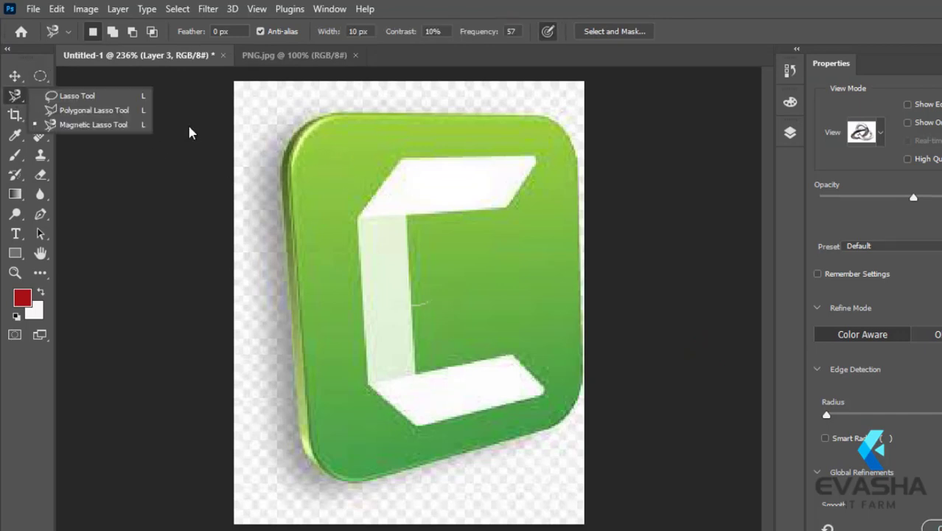
left_click(182, 94)
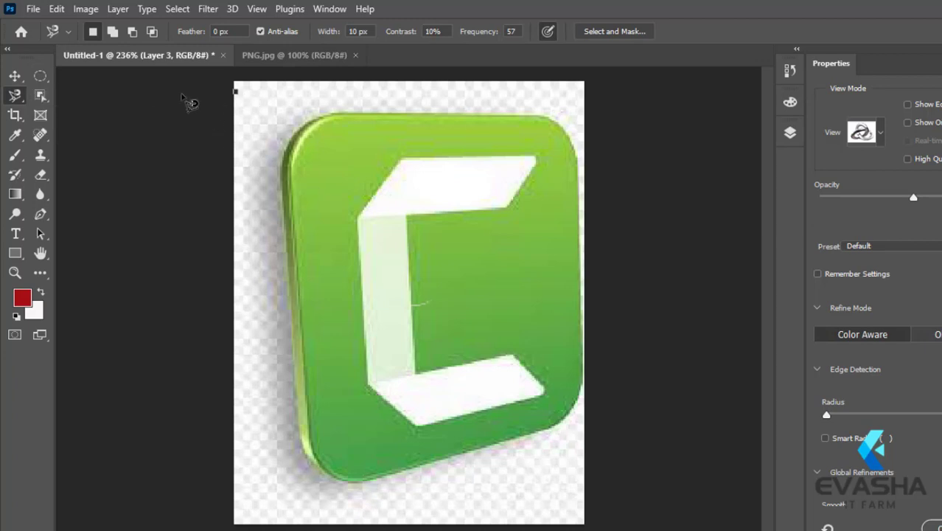
key("Escape")
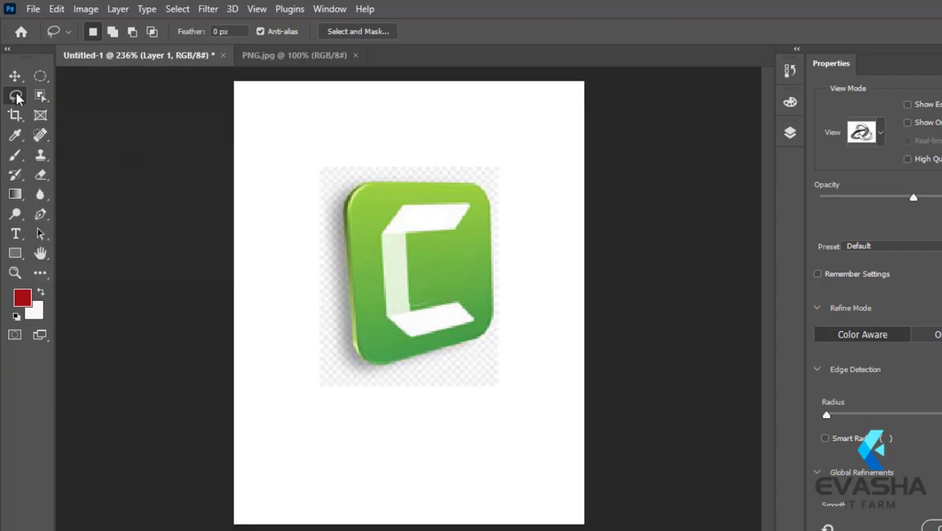
Trace a freehand selection around the green logo's outline with the Lasso Tool.
right_click(16, 96)
left_click(73, 96)
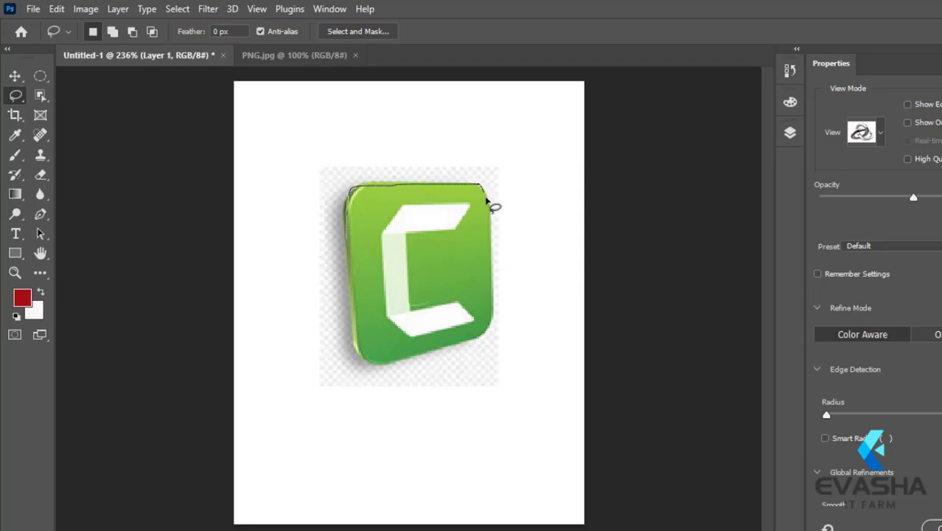
left_click_drag(491, 239, 494, 287)
mouse_move(496, 324)
left_mouse_down()
mouse_move(430, 359)
mouse_move(386, 364)
left_mouse_up()
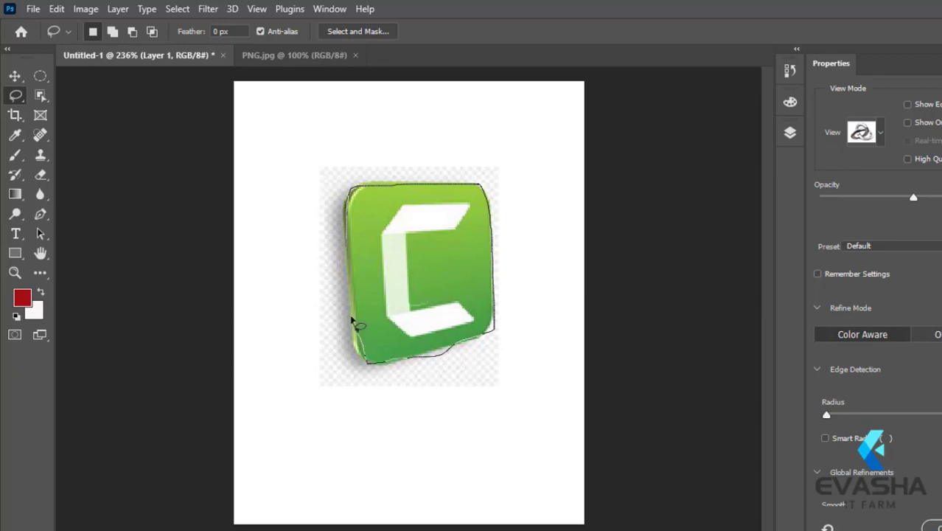
left_click_drag(358, 218, 354, 208)
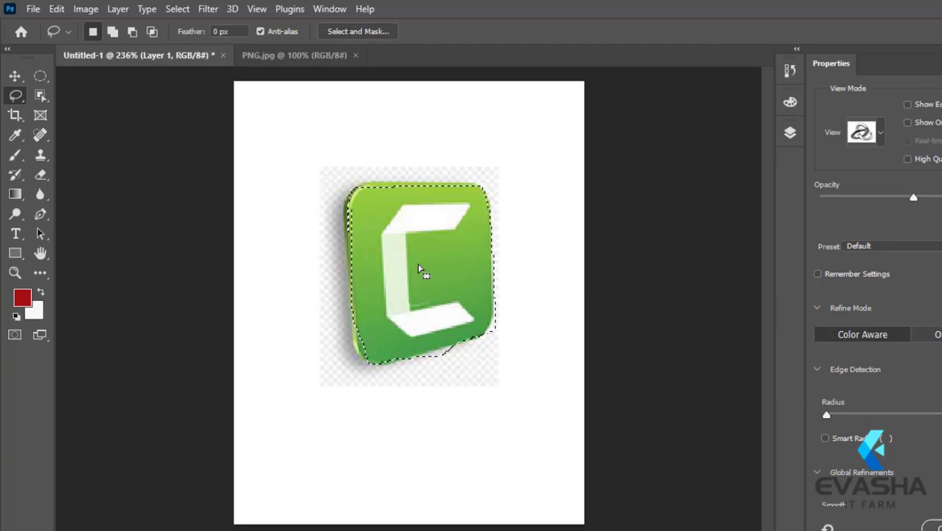
Delete the lassoed logo area and undo the deletion.
key("Delete")
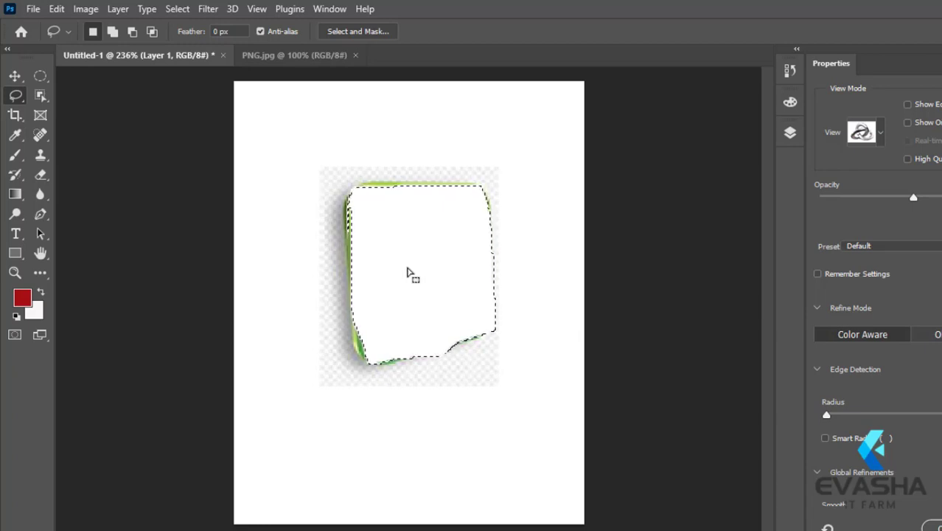
key("ctrl+z")
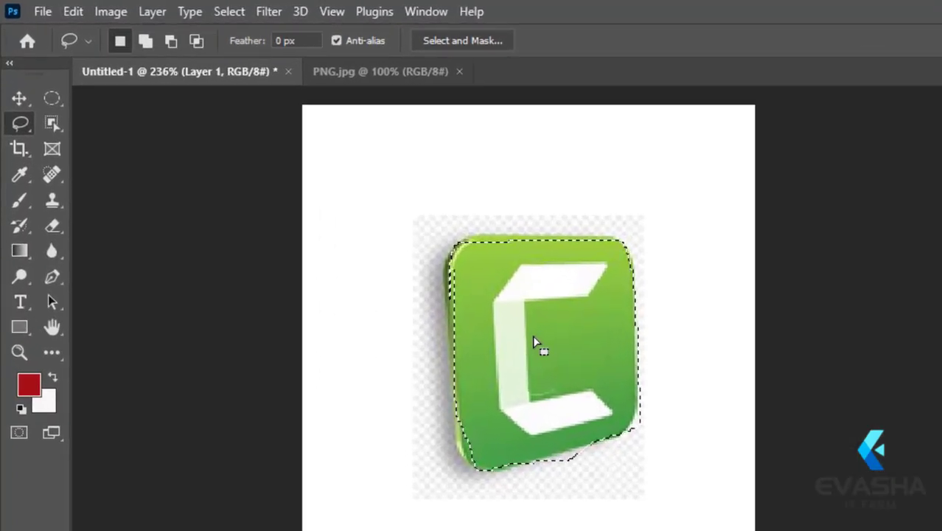
Invert the lasso selection and try deleting everything outside the traced logo, undoing the deletion.
right_click(567, 284)
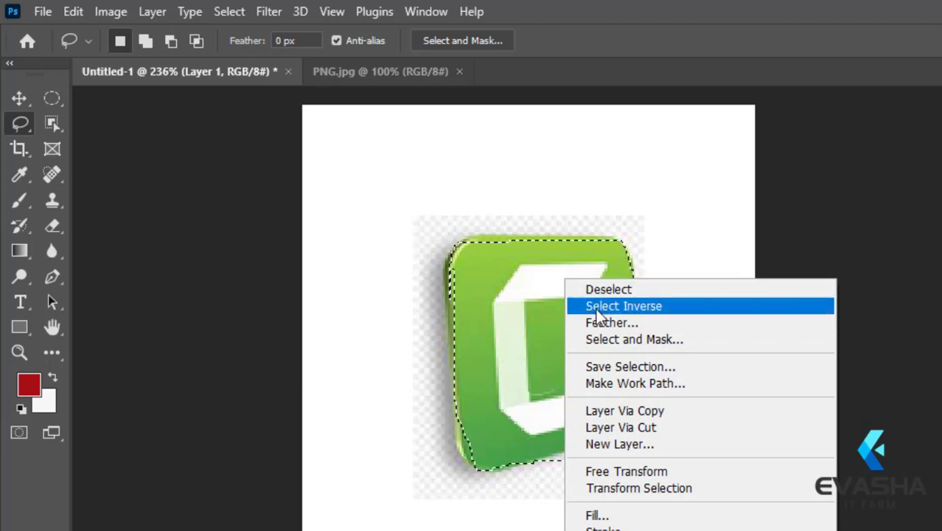
left_click(597, 307)
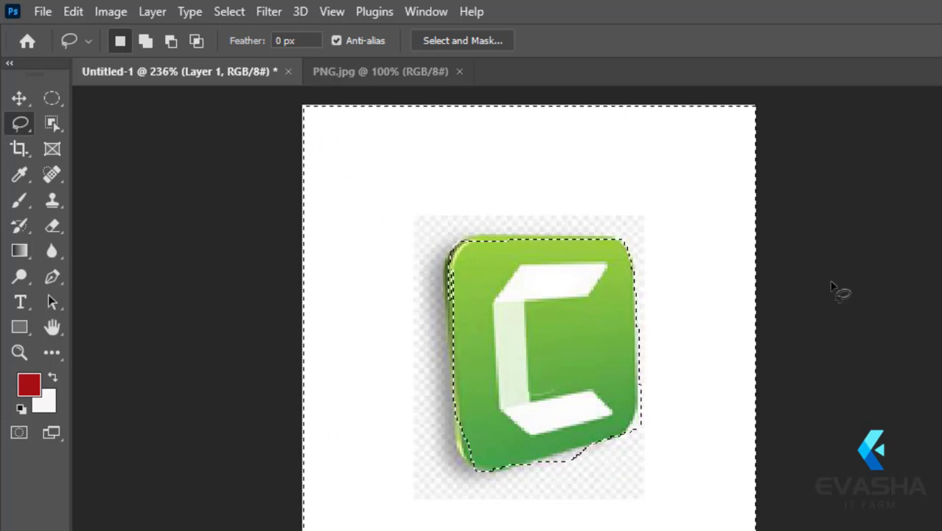
key("Delete")
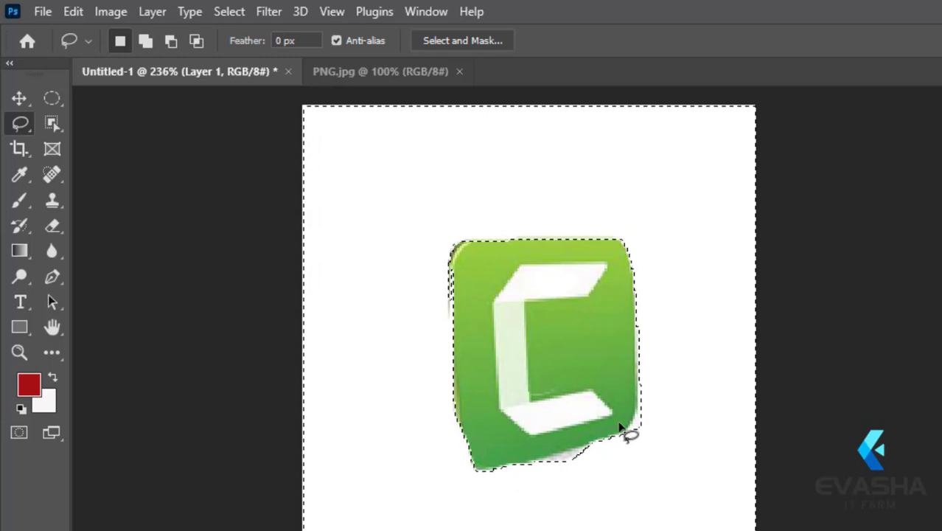
key("Delete")
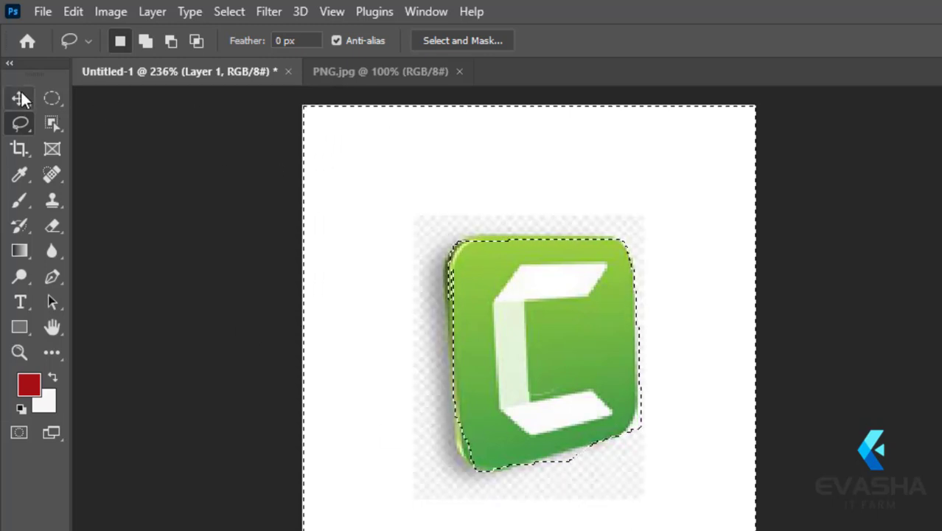
Switch to the Move Tool, undo the selection inversion and deselect the traced logo.
left_click(21, 98)
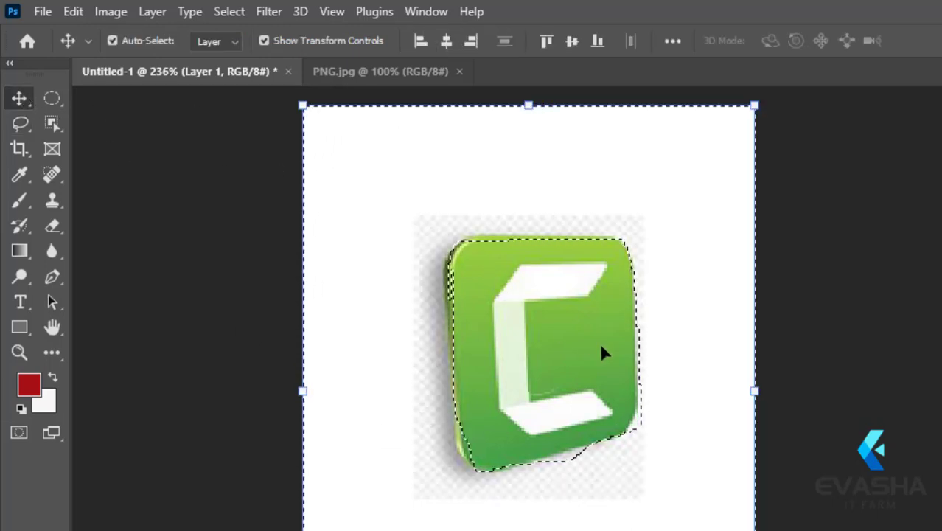
left_click(22, 124)
left_click(48, 96)
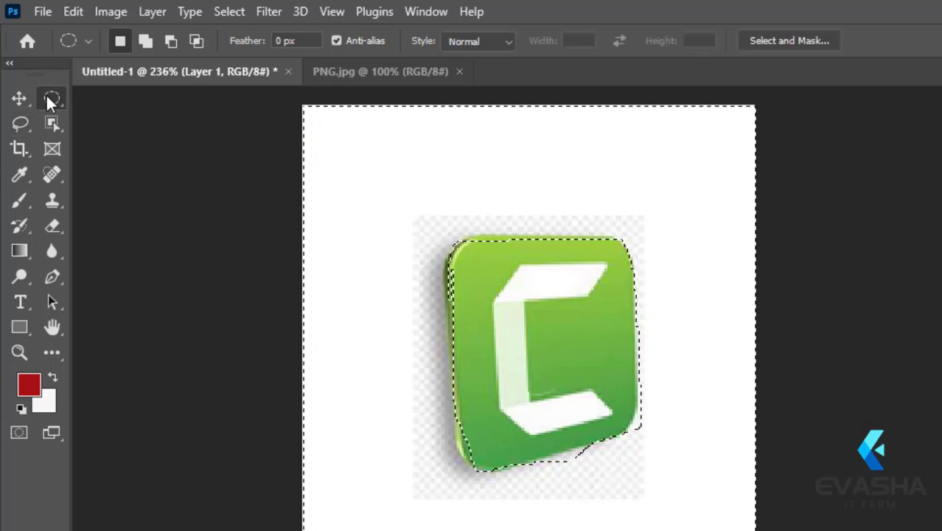
left_click(19, 98)
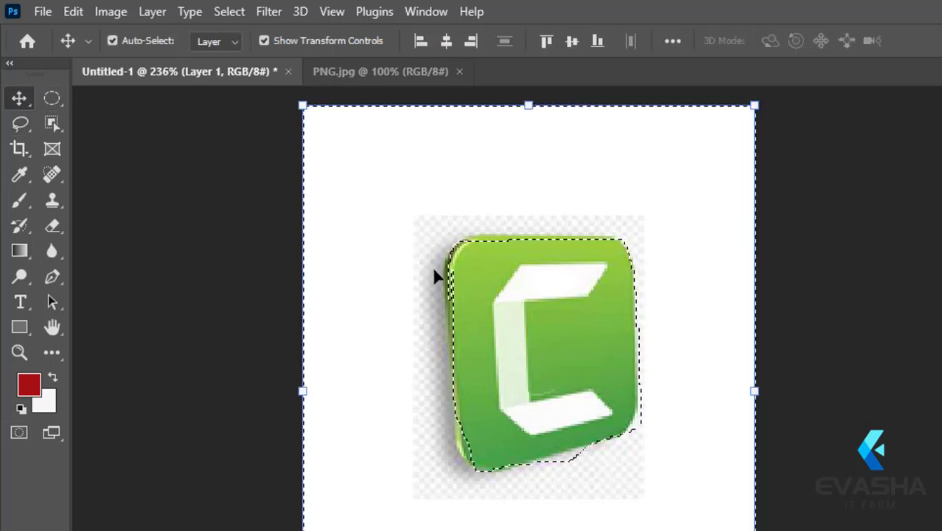
left_click(482, 287, "ctrl")
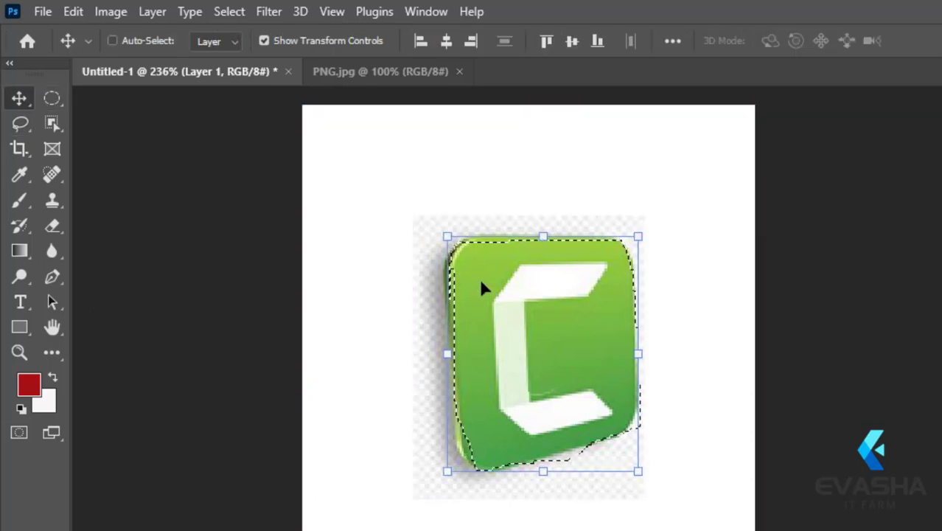
key("ctrl+d")
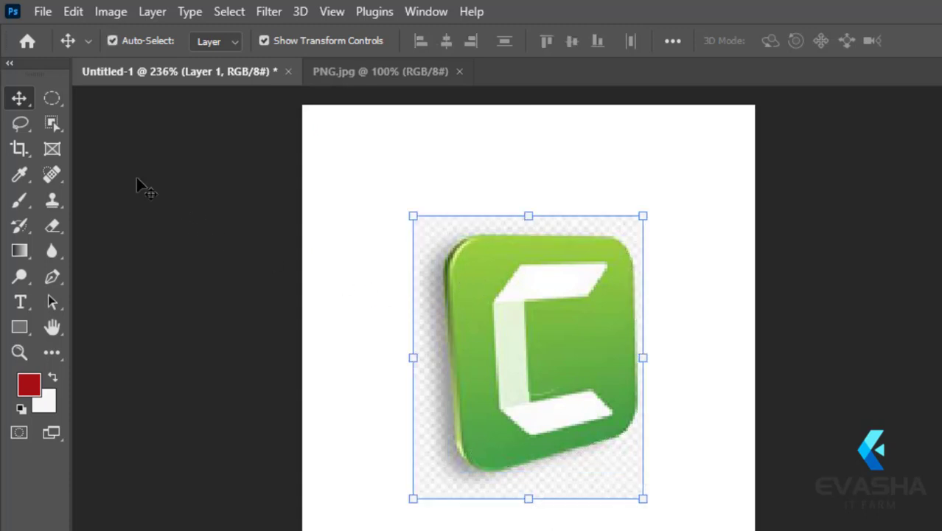
Try to outline the green logo with the Polygonal Lasso Tool, starting along its upper edge.
left_click(21, 124)
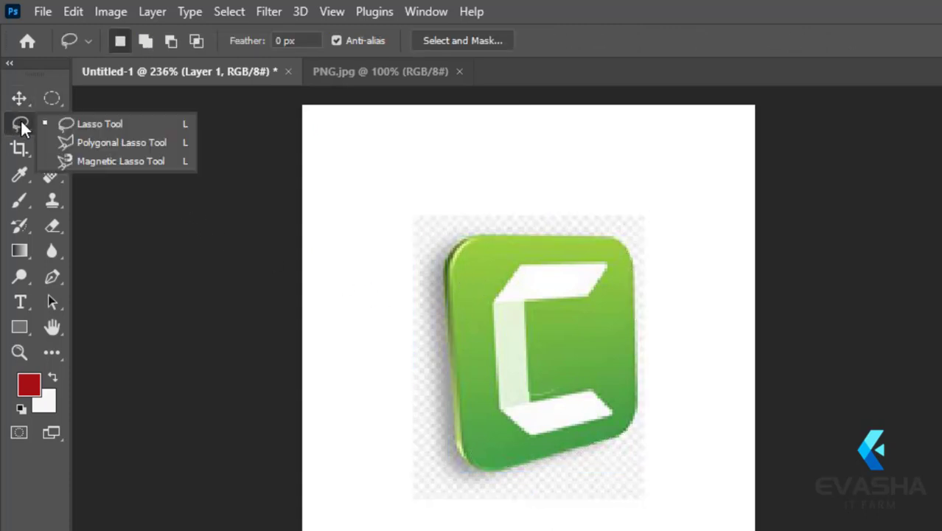
left_click(99, 144)
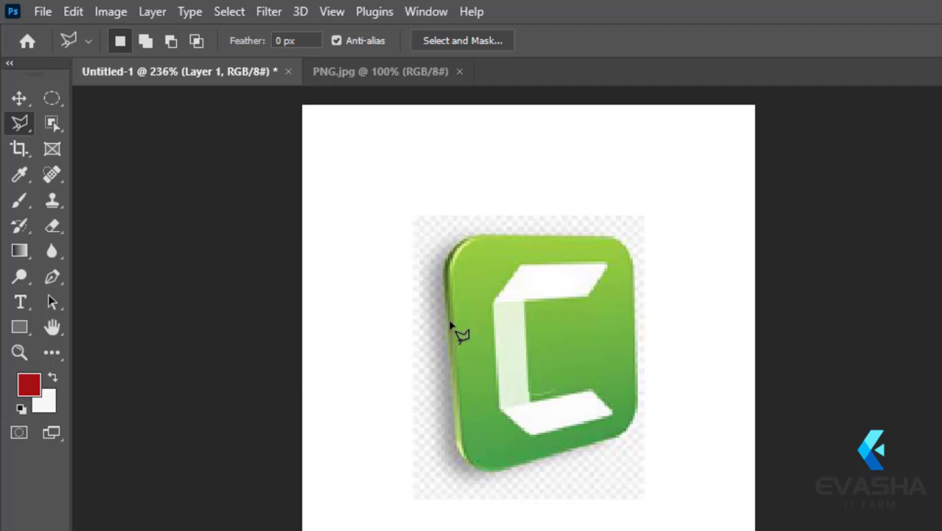
left_click(470, 235)
left_click(625, 239)
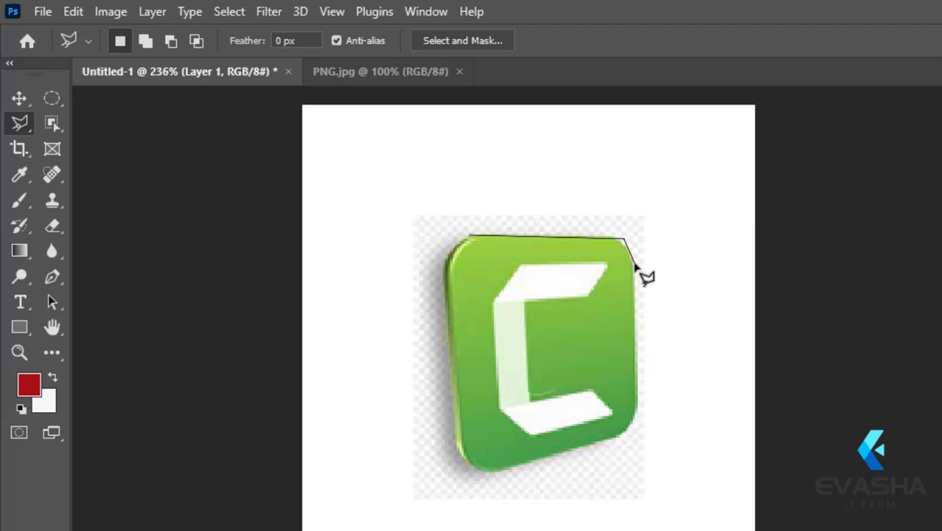
key("Escape")
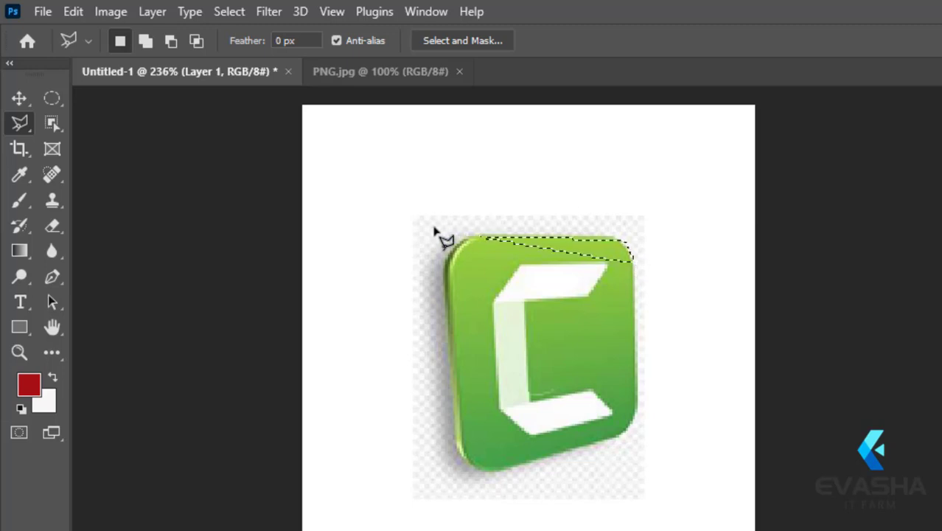
Select the logo's green face with a closed straight-sided outline placed point by point around its corners.
left_click(465, 238)
left_click(522, 237)
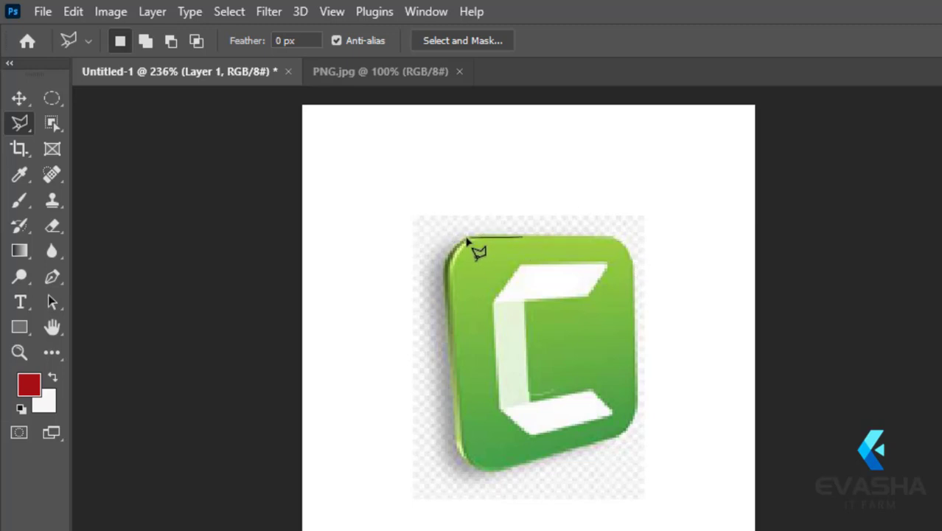
left_click(619, 238)
left_click(633, 266)
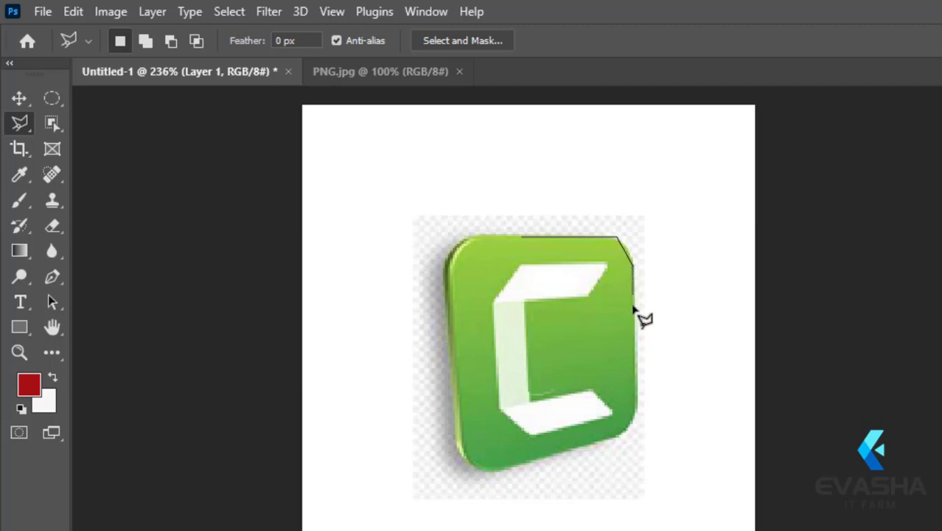
left_click(635, 418)
left_click(480, 466)
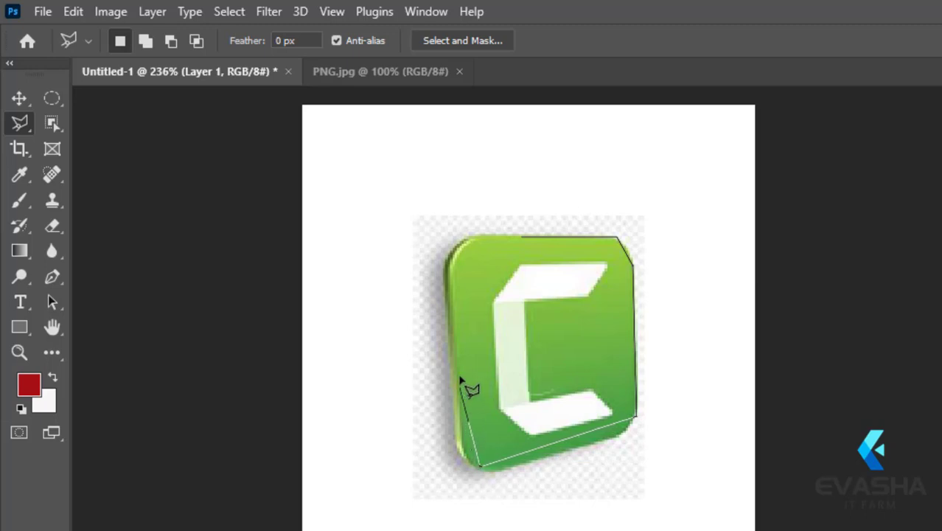
left_click(460, 255)
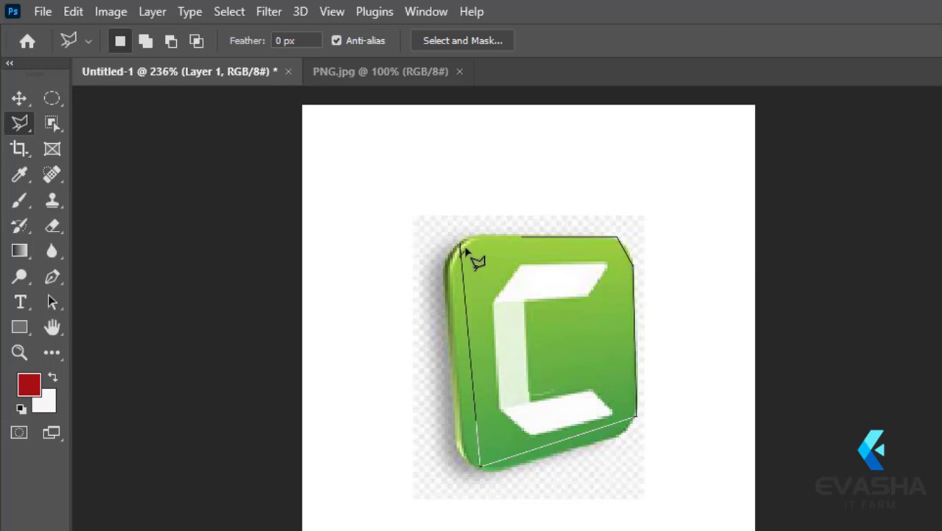
left_click(528, 239)
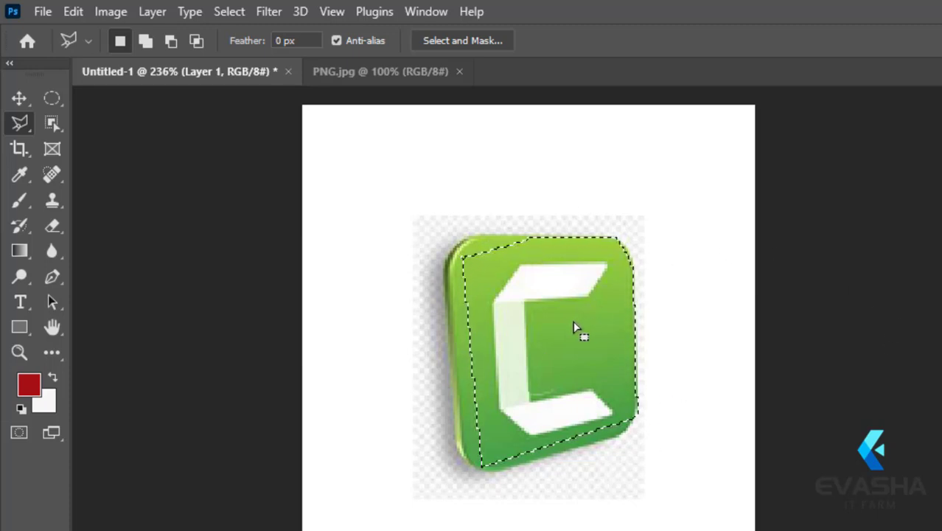
Delete the area inside the polygonal selection and undo the deletion.
key("Delete")
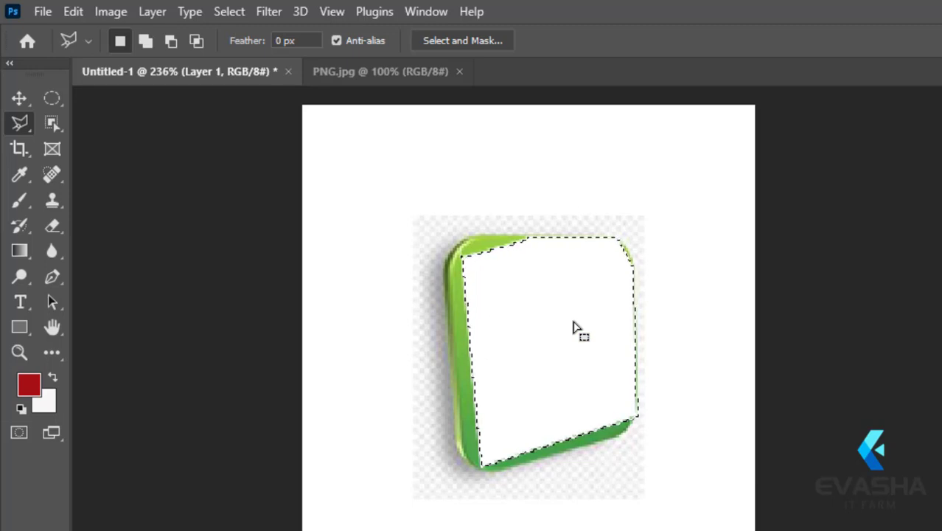
key("ctrl+z")
Invert the polygonal selection so that everything outside the logo's face is selected.
right_click(491, 272)
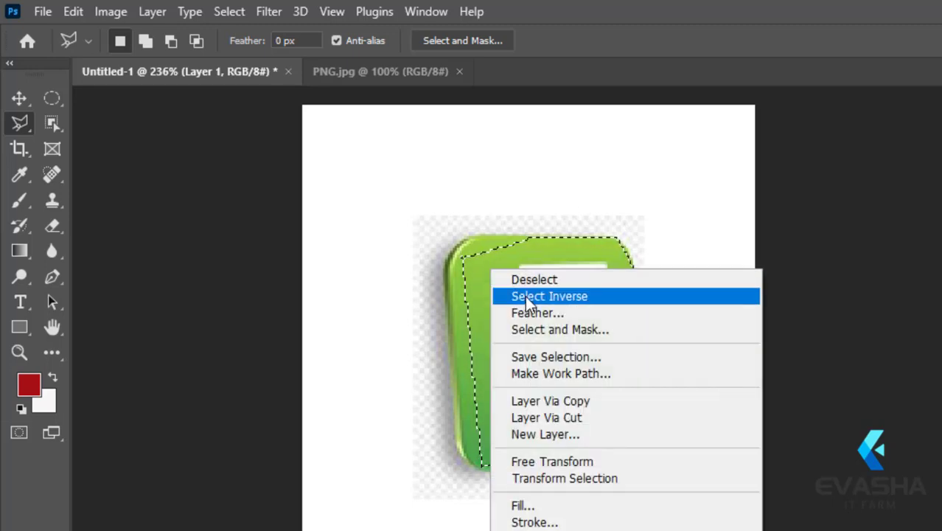
left_click(525, 295)
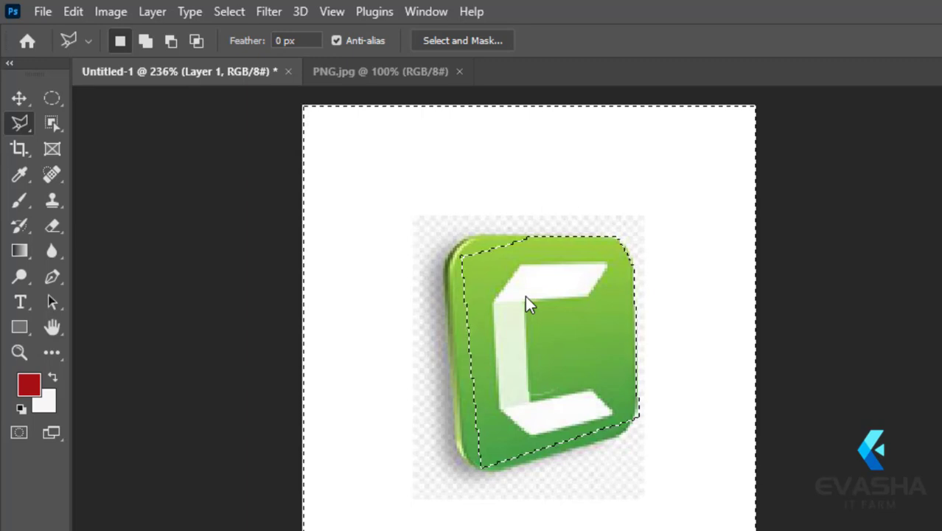
Delete everything outside the logo's polygonal outline, undo that deletion and clear the selection.
key("Delete")
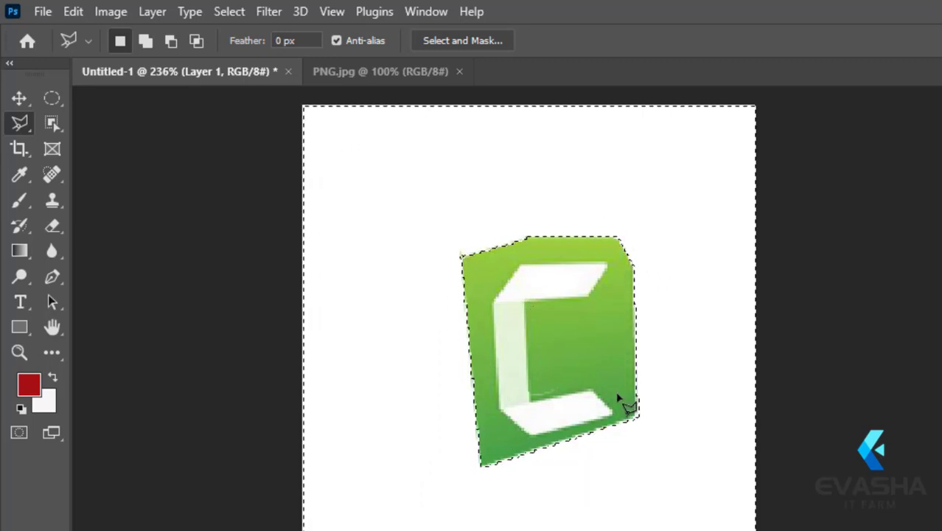
key("ctrl+z")
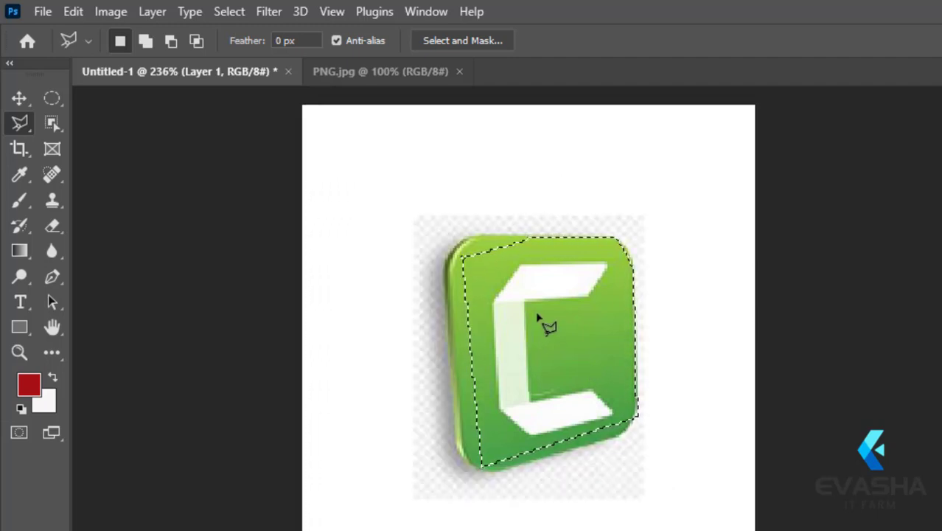
key("ctrl+d")
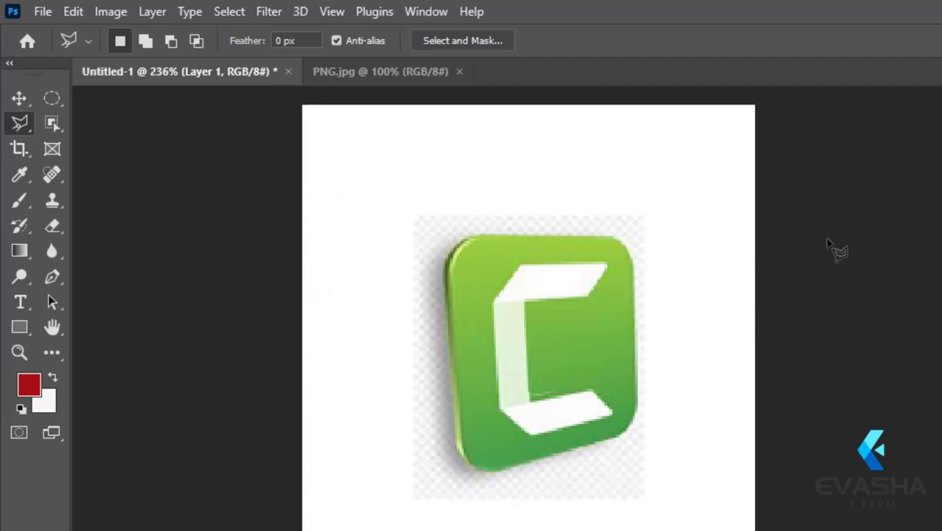
Select the green logo with the Magnetic Lasso Tool, tracing a closed outline around its edge from the upper left side.
right_click(25, 122)
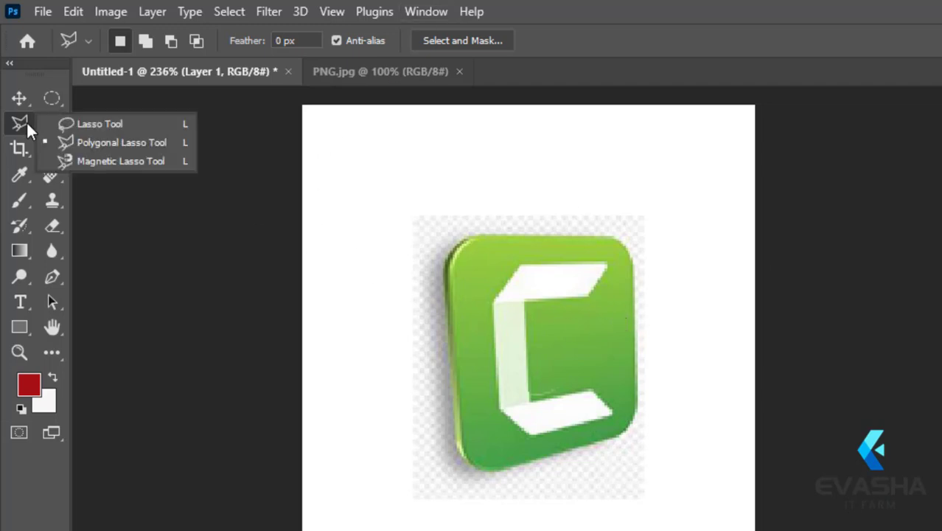
left_click(83, 161)
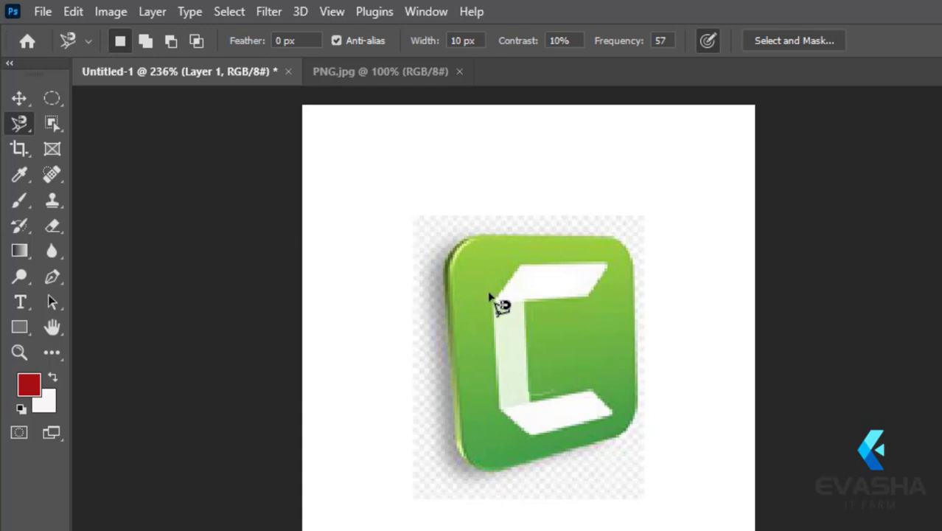
left_click(443, 300)
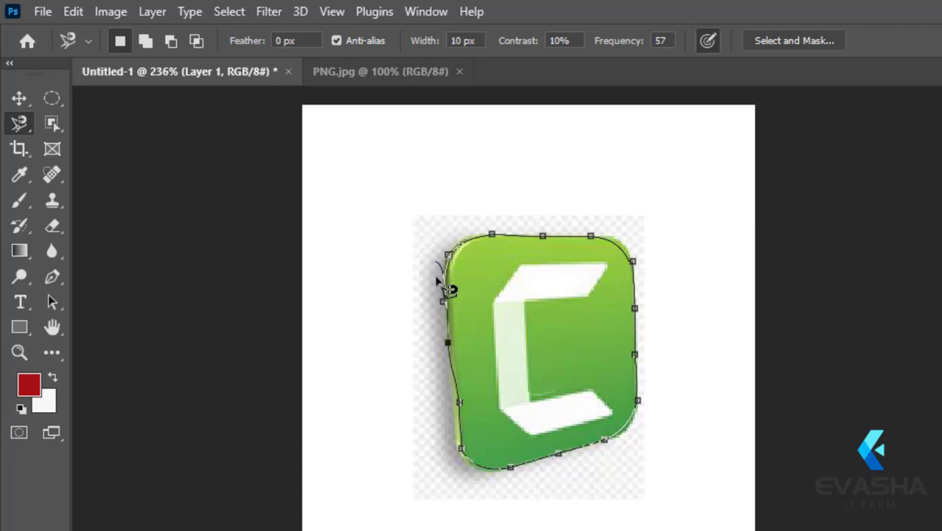
double_click(446, 302)
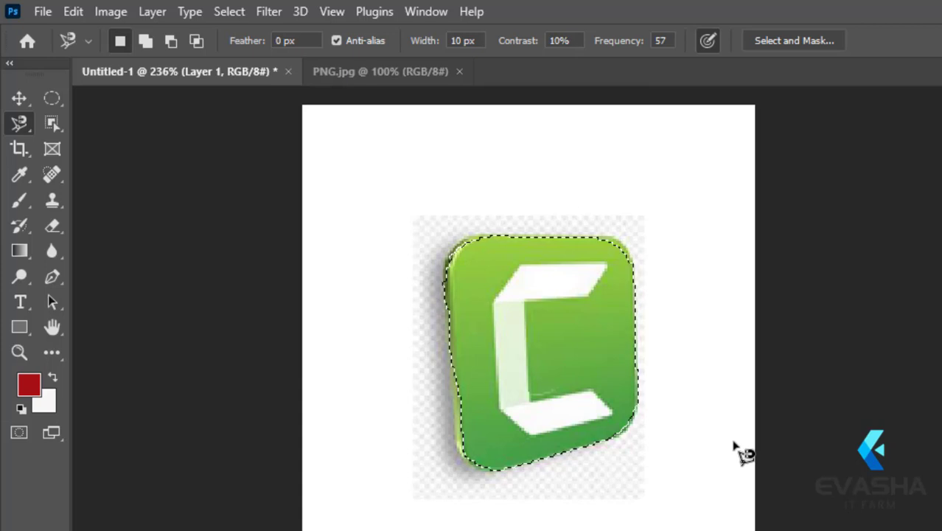
Delete the logo area inside the magnetic lasso selection and undo the deletion.
key("Delete")
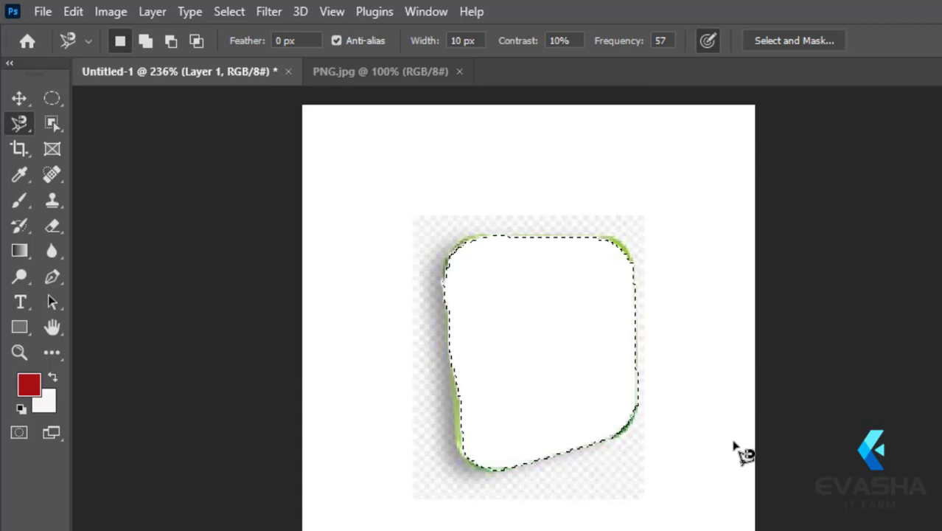
key("ctrl+z")
Delete the logo's surroundings using the inverse of the magnetic lasso selection, undo that deletion and deselect.
right_click(612, 273)
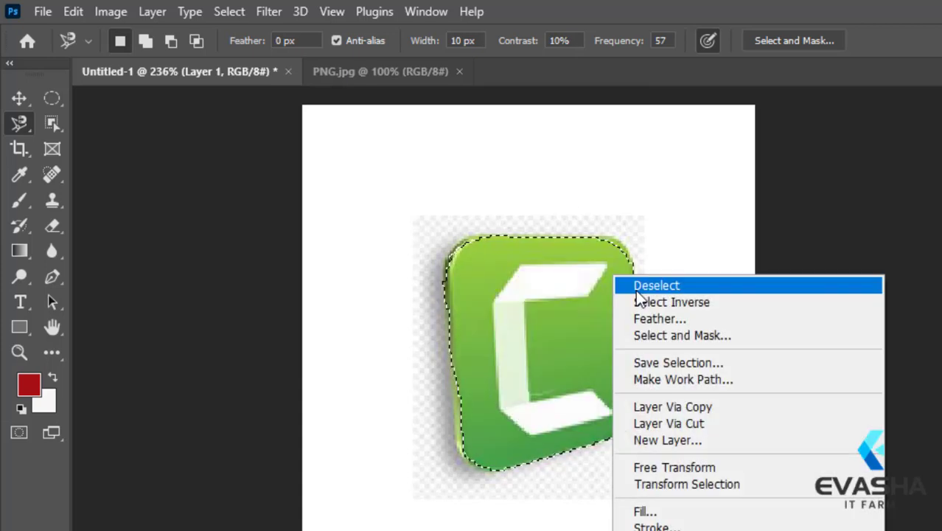
left_click(643, 304)
key("Delete")
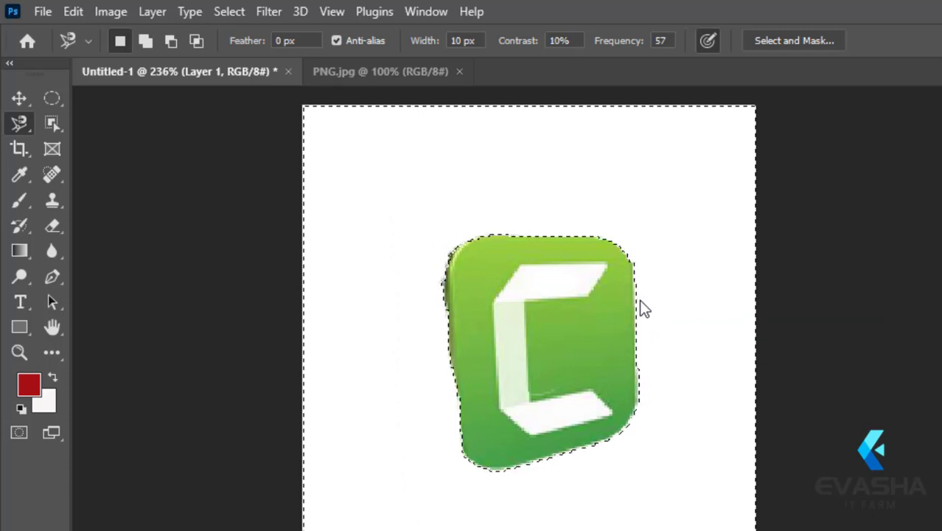
key("ctrl+z")
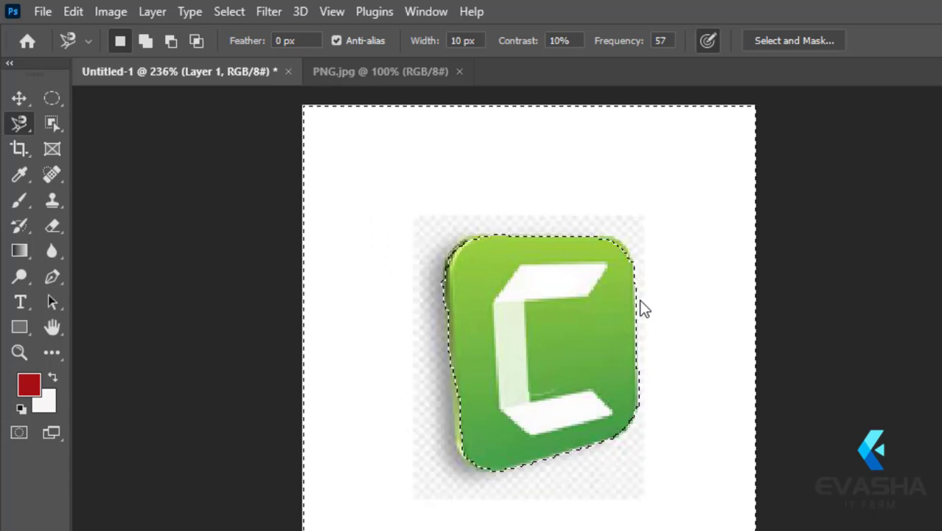
key("ctrl+d")
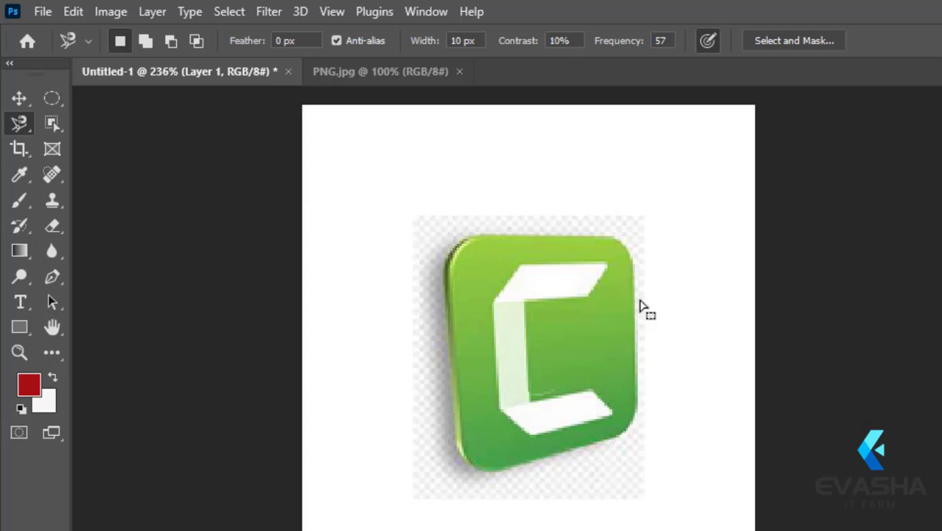